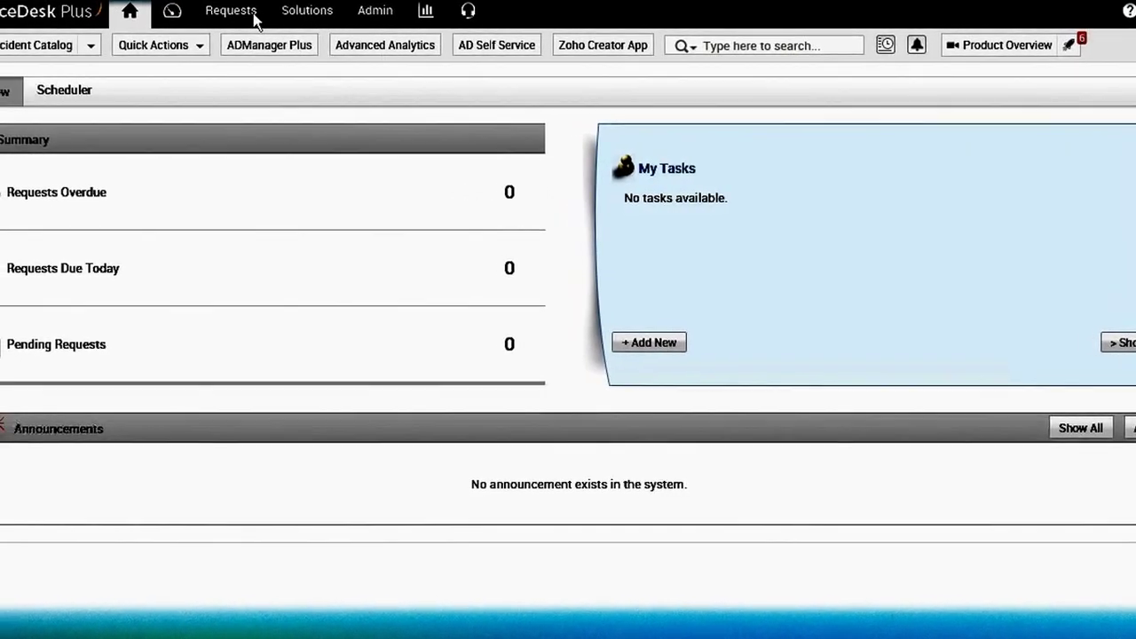
Show ServiceDesk Plus's Requests list, confirm it is empty, then return to Postman
click(257, 13)
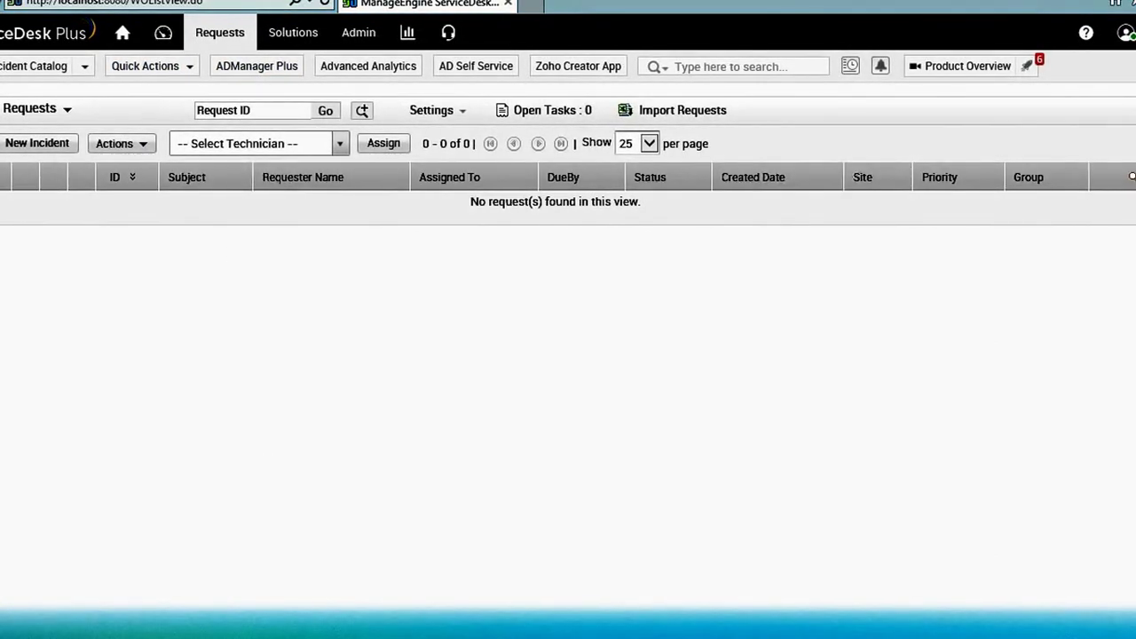
click(312, 590)
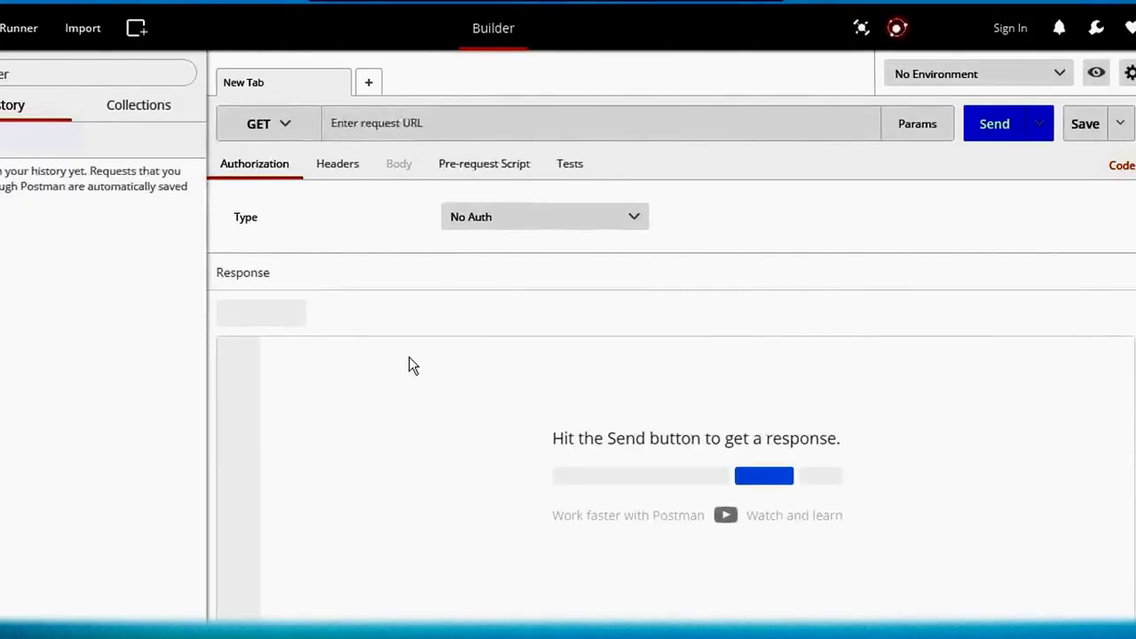
click(438, 131)
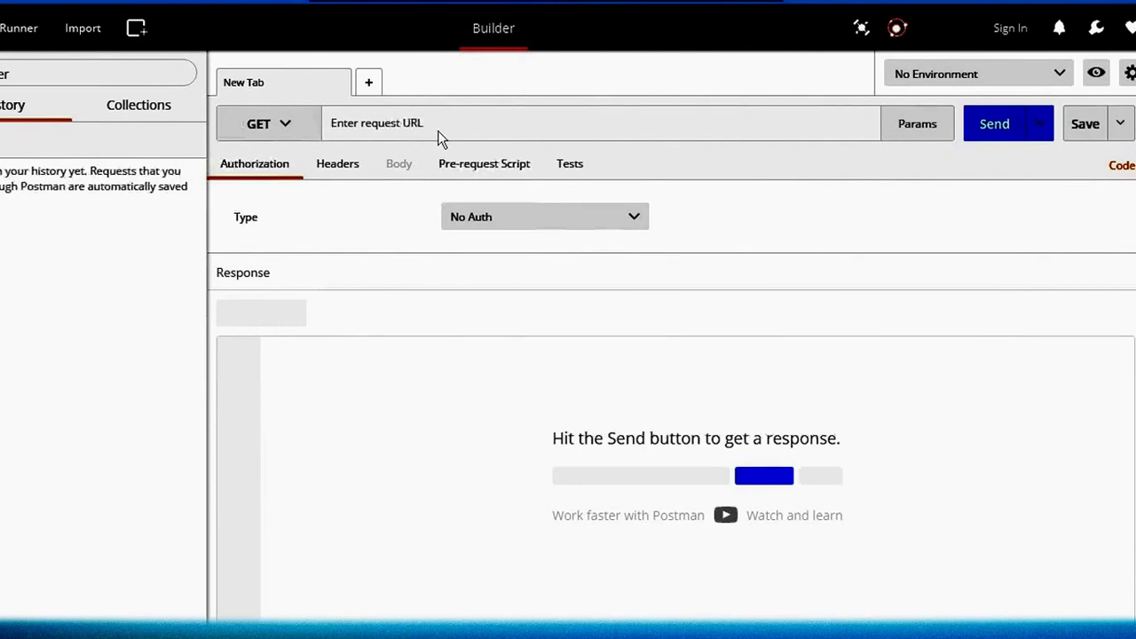
text(http://localhost:8080/servlets/RequestServlet?)
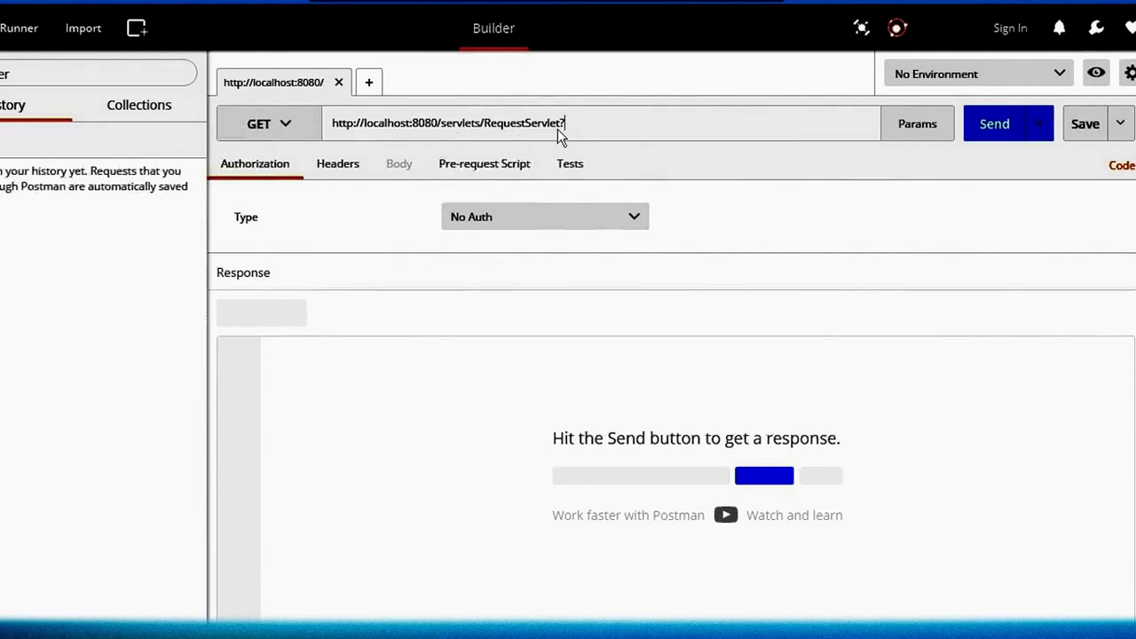
click(298, 135)
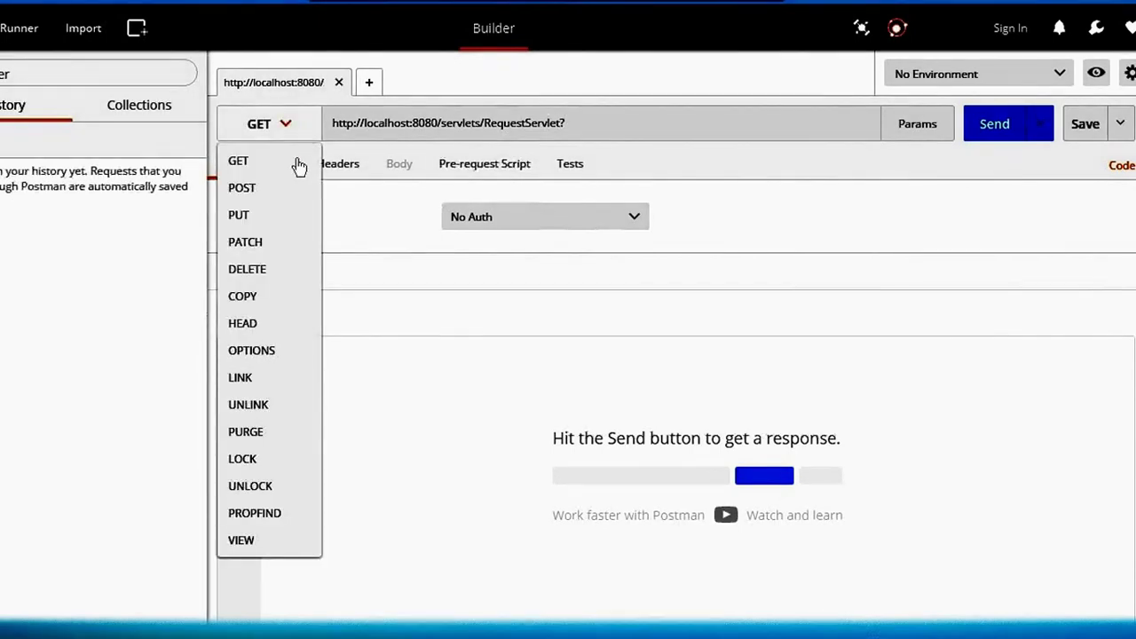
click(264, 195)
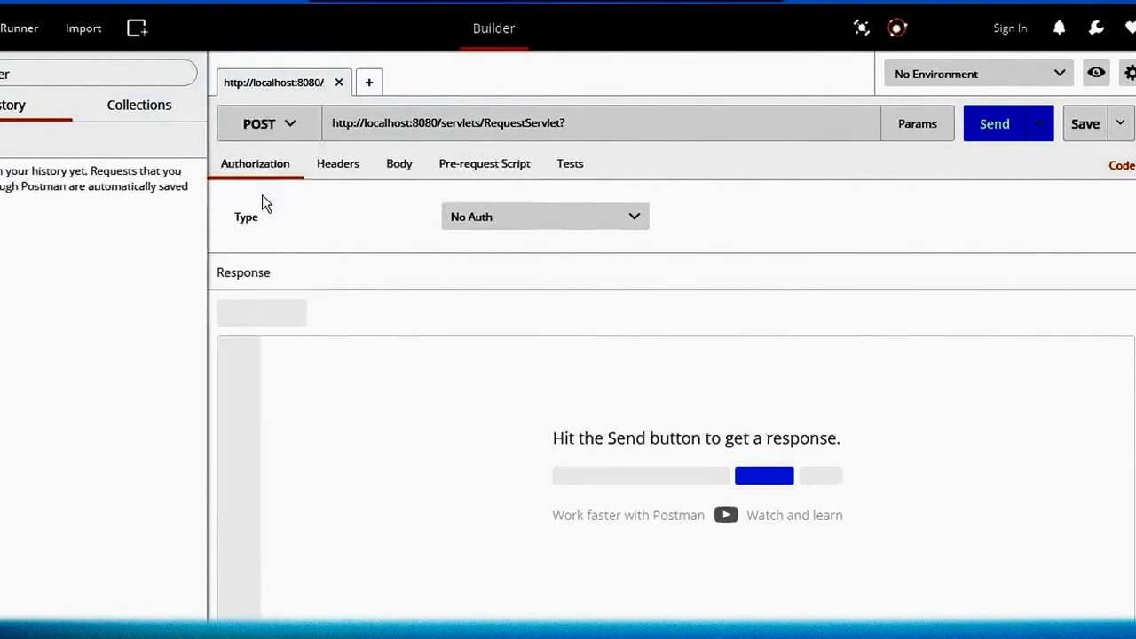
click(572, 134)
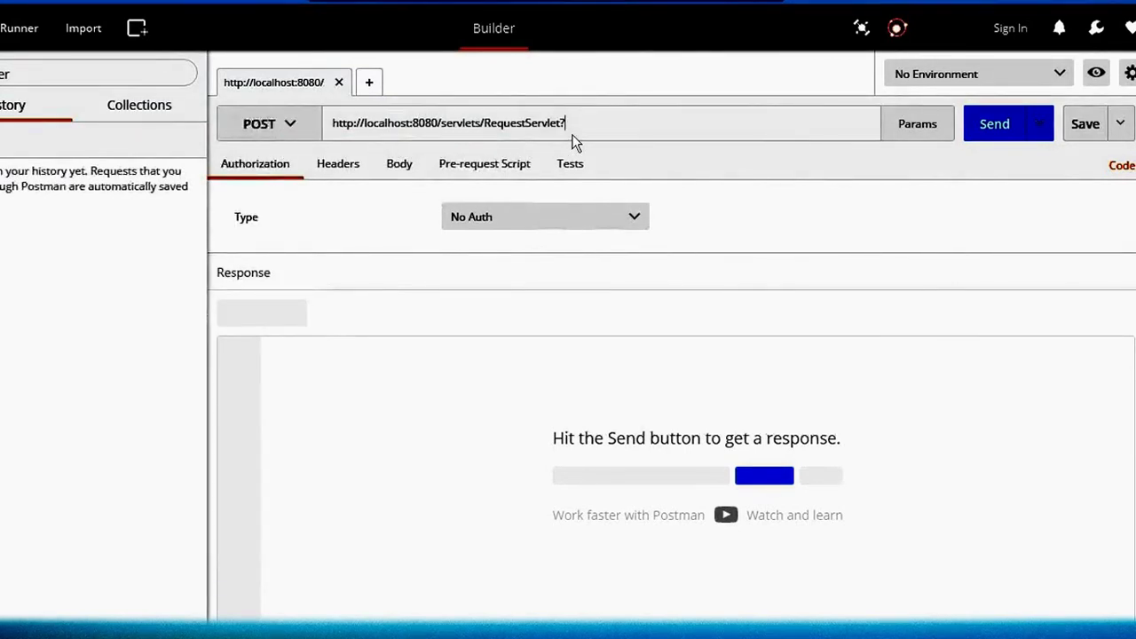
Add the query parameter operation=AddRequest
click(923, 124)
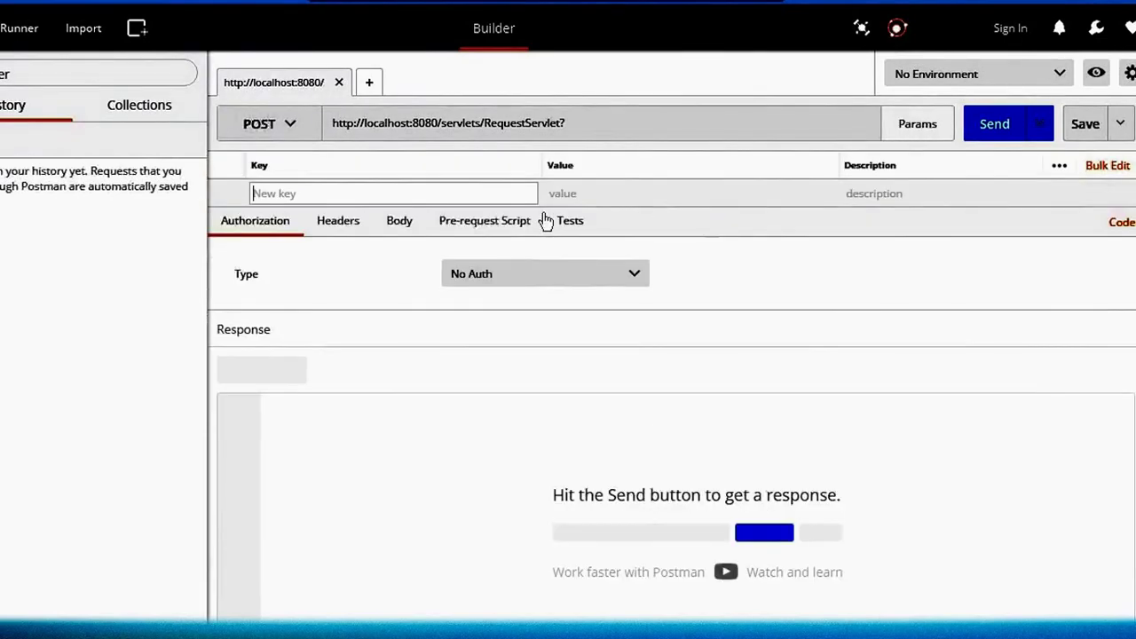
text(o)
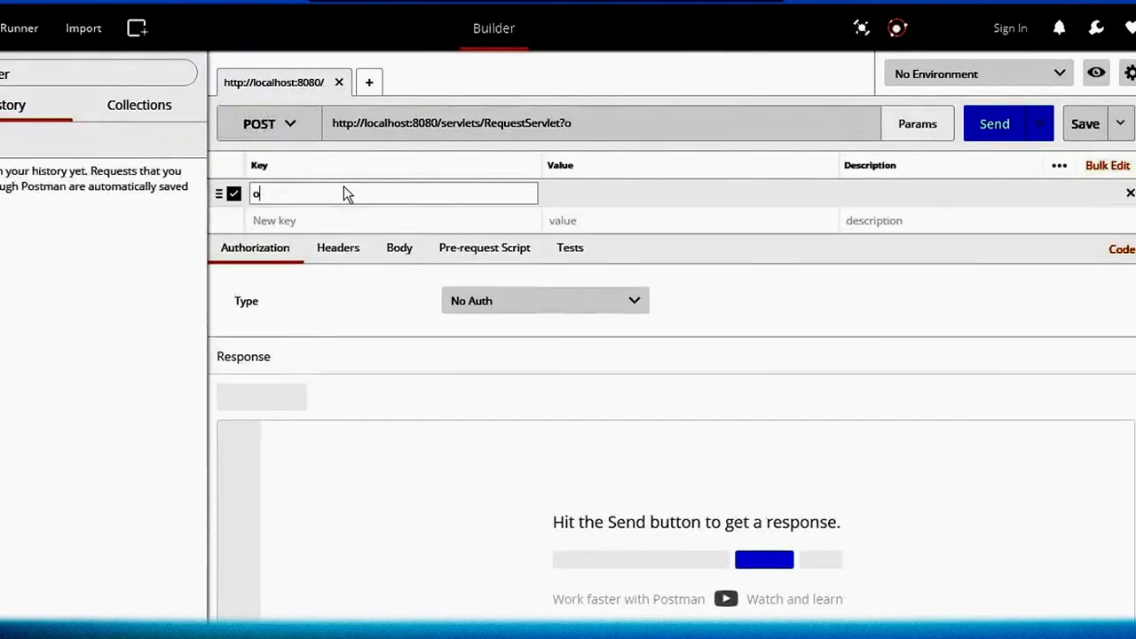
text(peration)
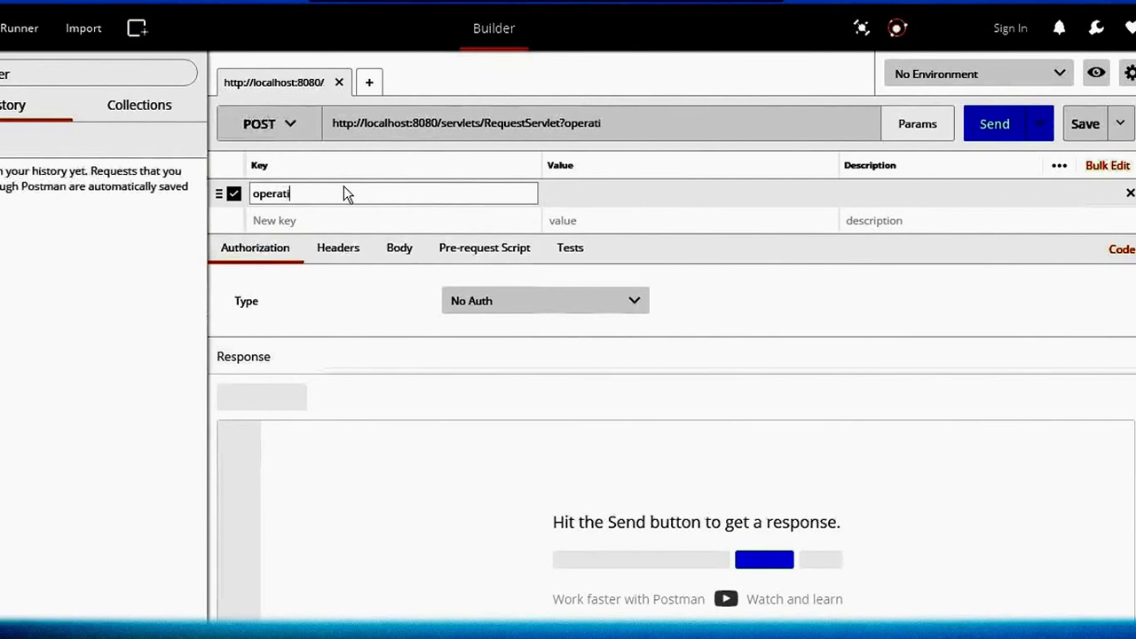
click(579, 200)
text(Add)
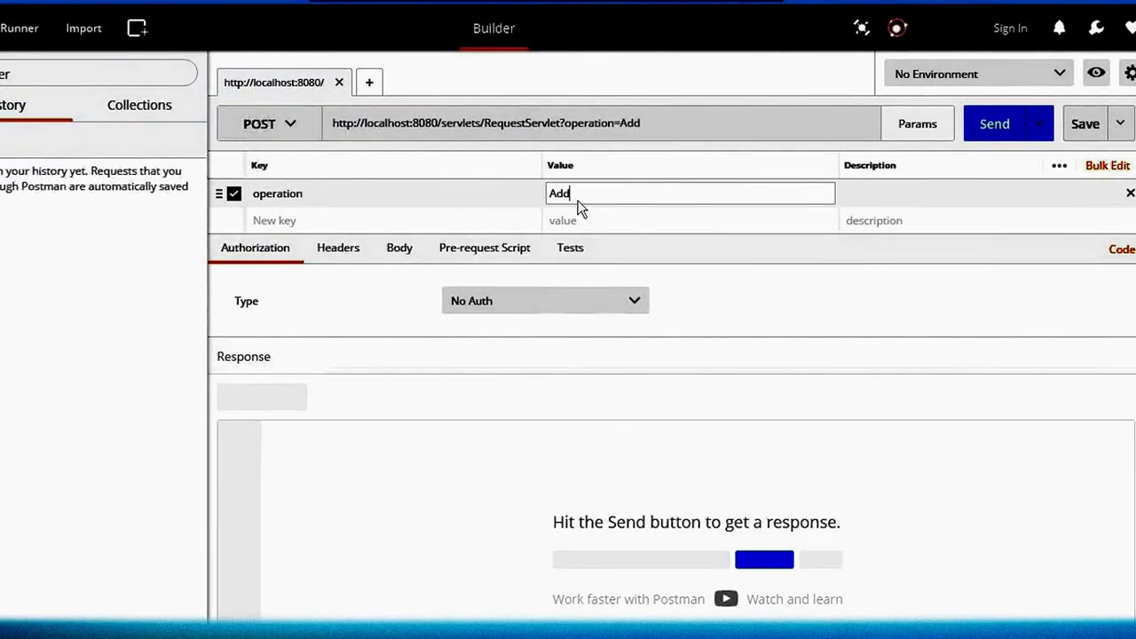
text(Request)
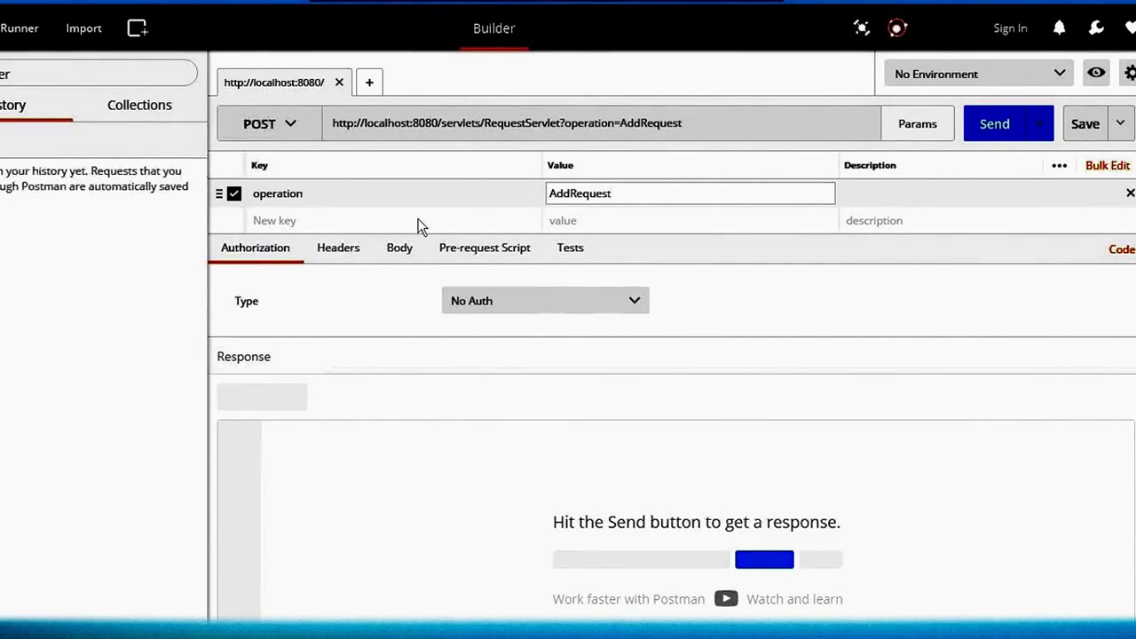
Add the parameter Subject='Demo Request Created using REST', fixing the typo
click(418, 220)
text(Subject)
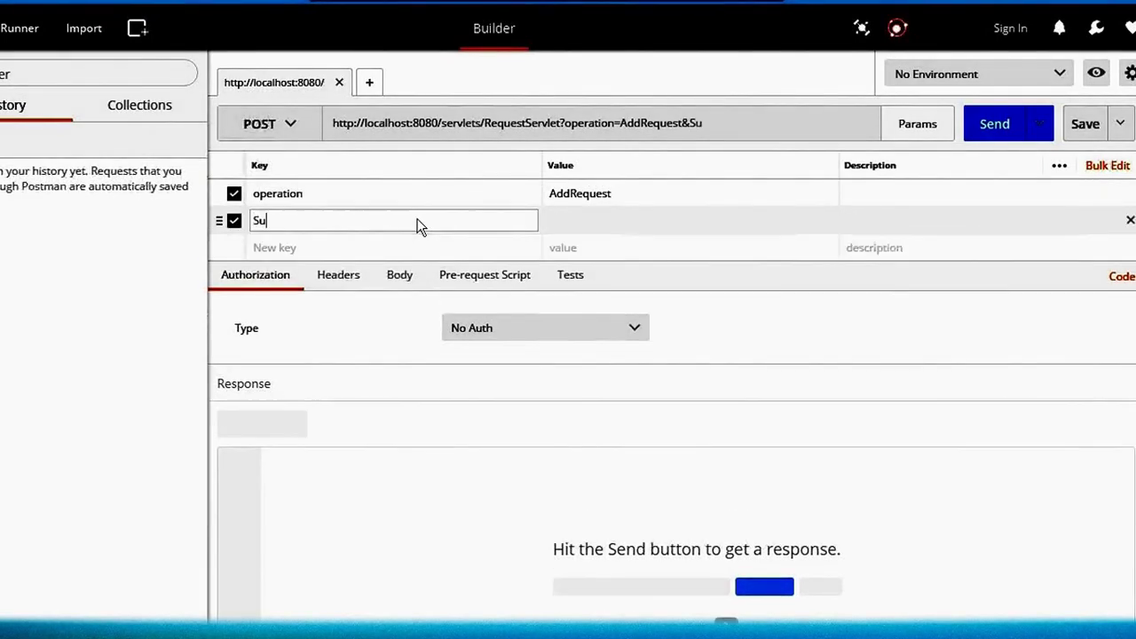
click(609, 229)
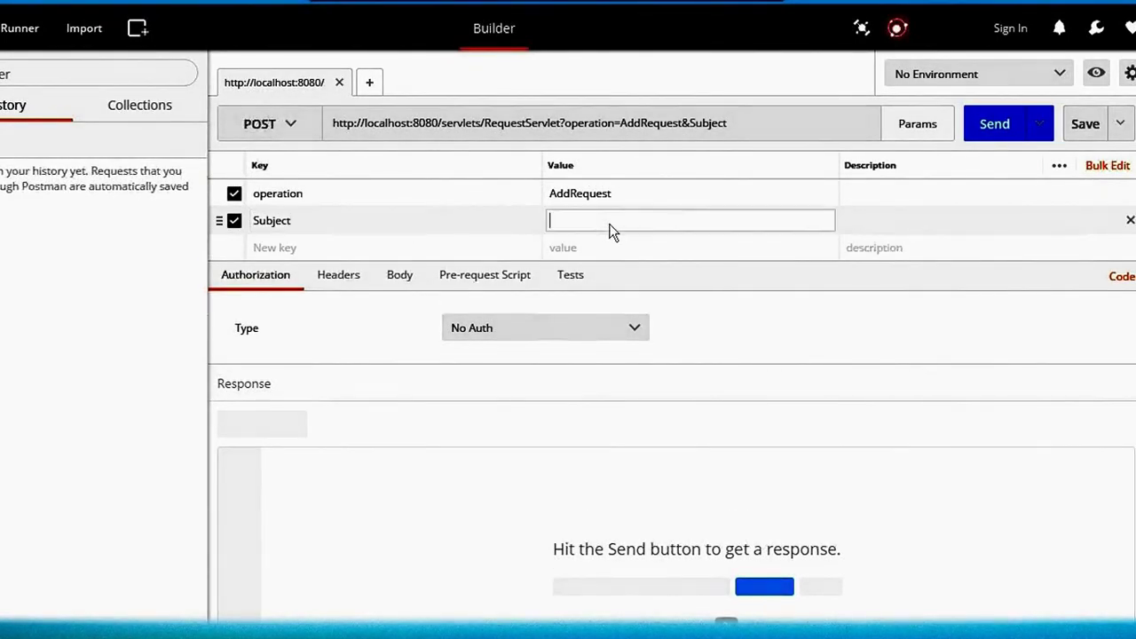
text(Demo)
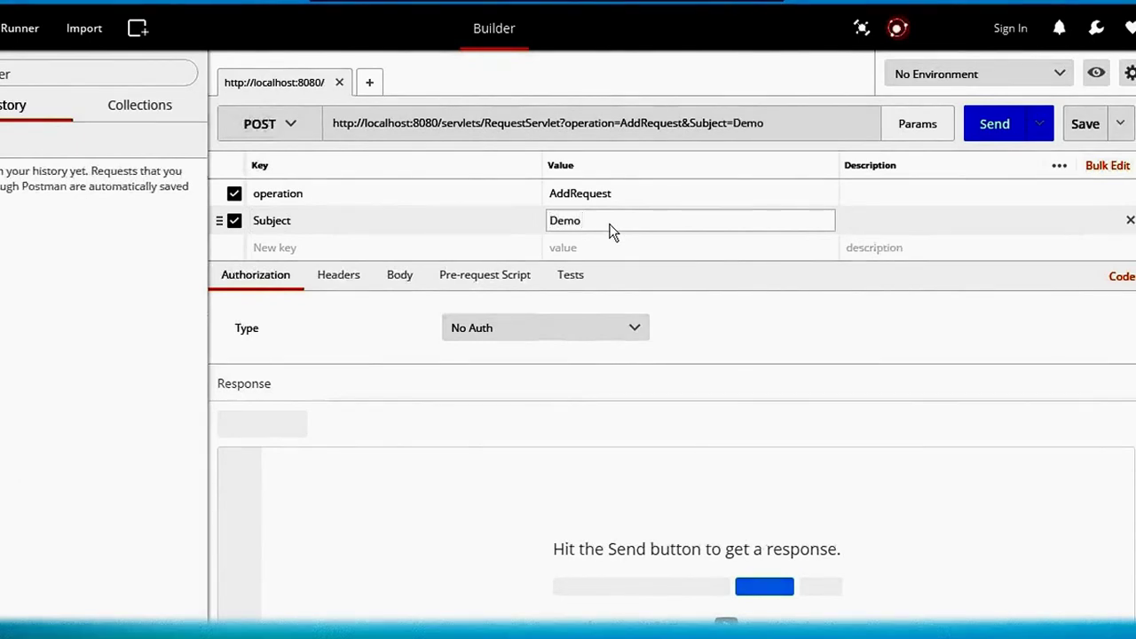
text( Request)
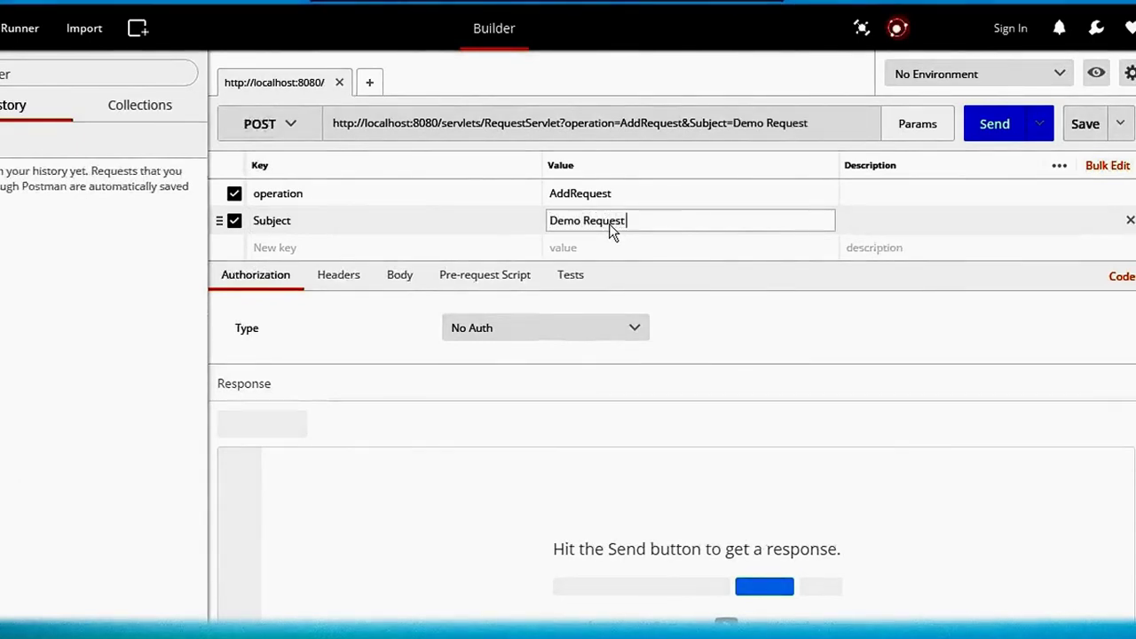
text( Created)
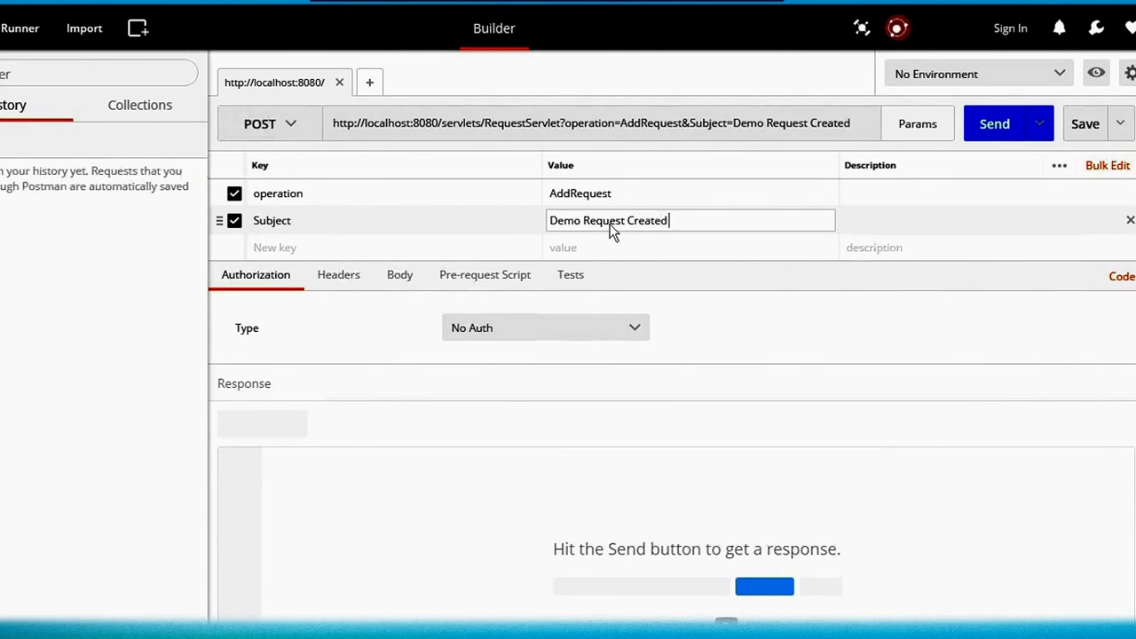
text( using RESYT)
key(BackSpace)
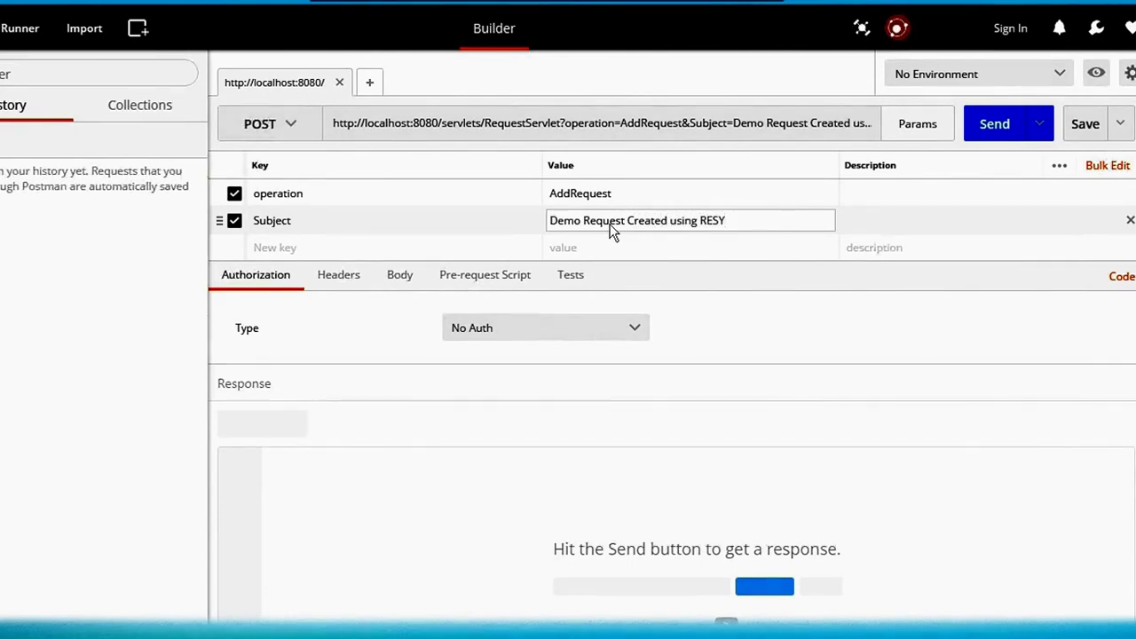
key(BackSpace)
text(T)
Add username and password parameters filled with the login credentials
click(337, 250)
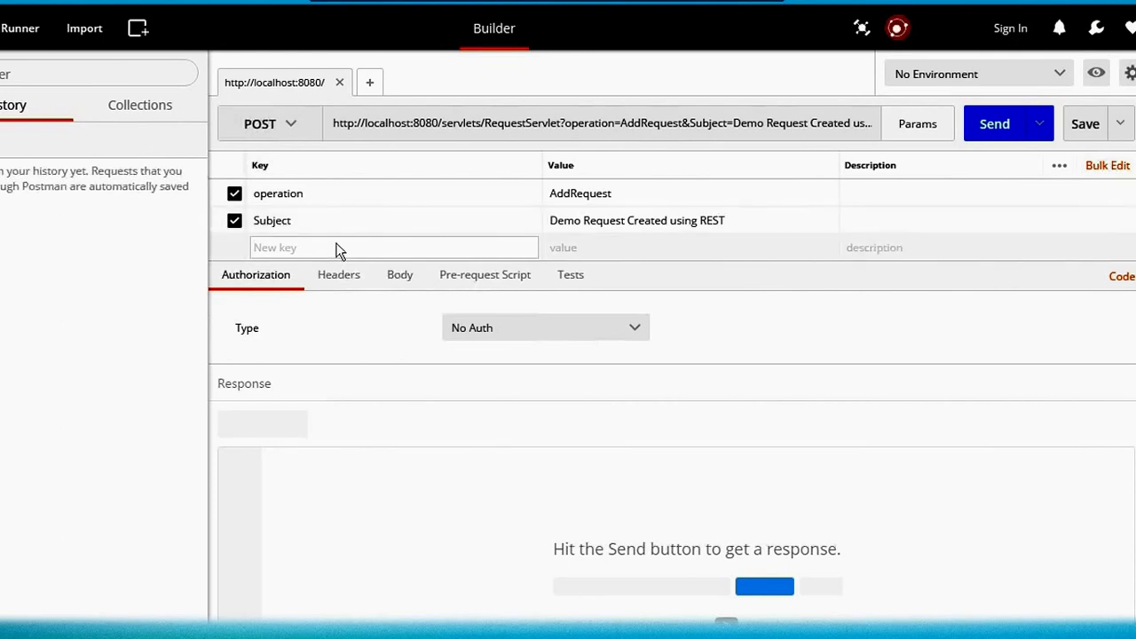
text(userna)
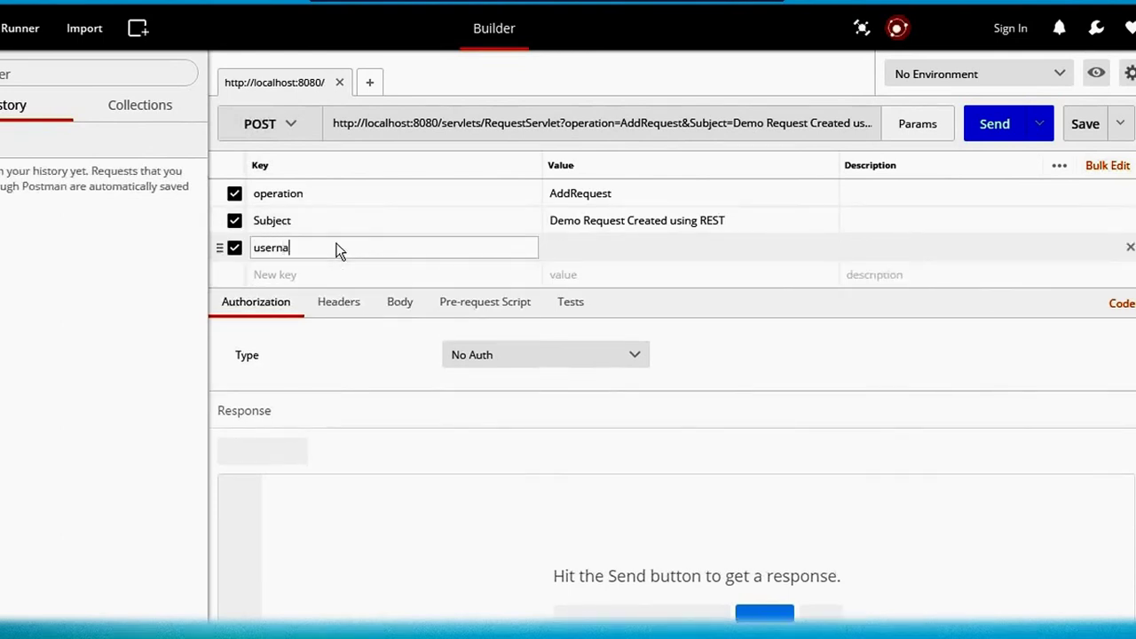
text(me)
click(603, 238)
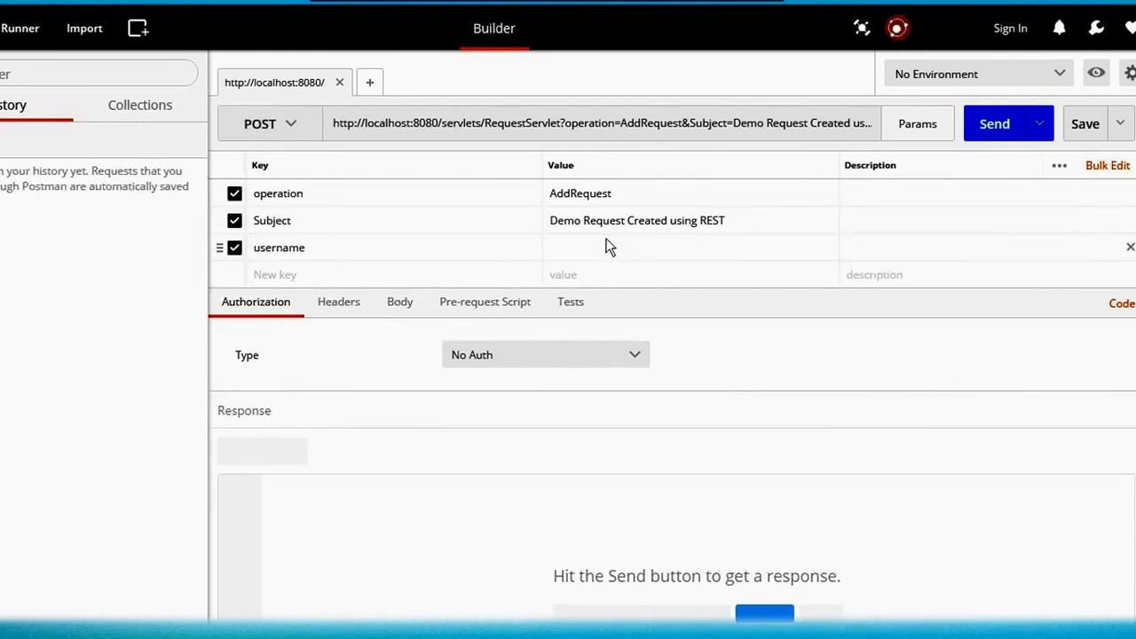
click(608, 247)
text(admini)
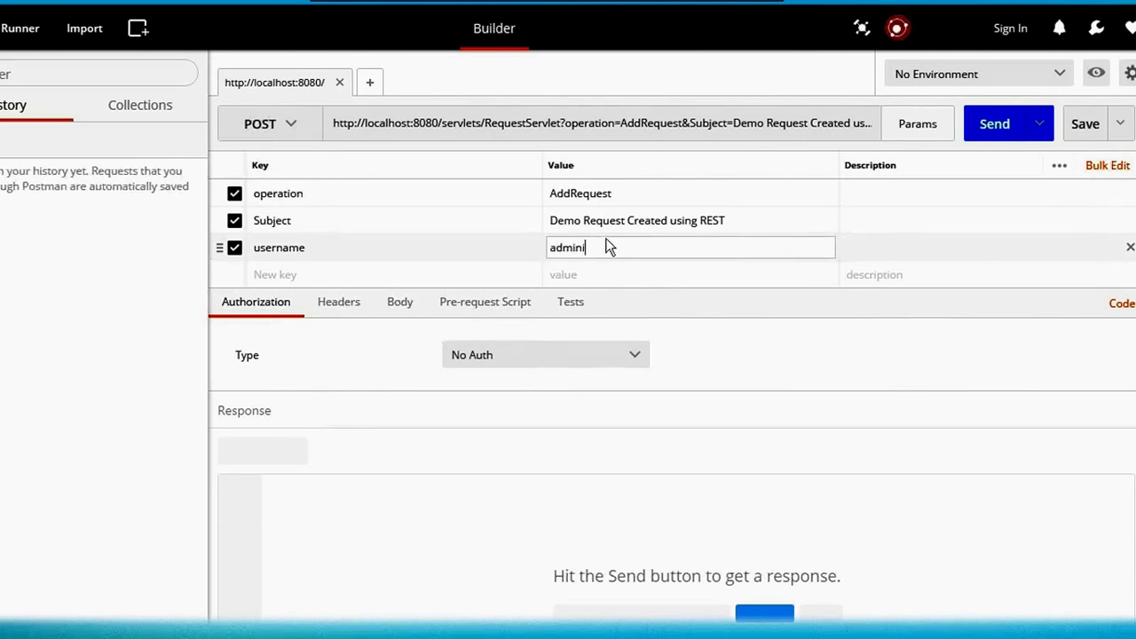
text(strator)
click(401, 274)
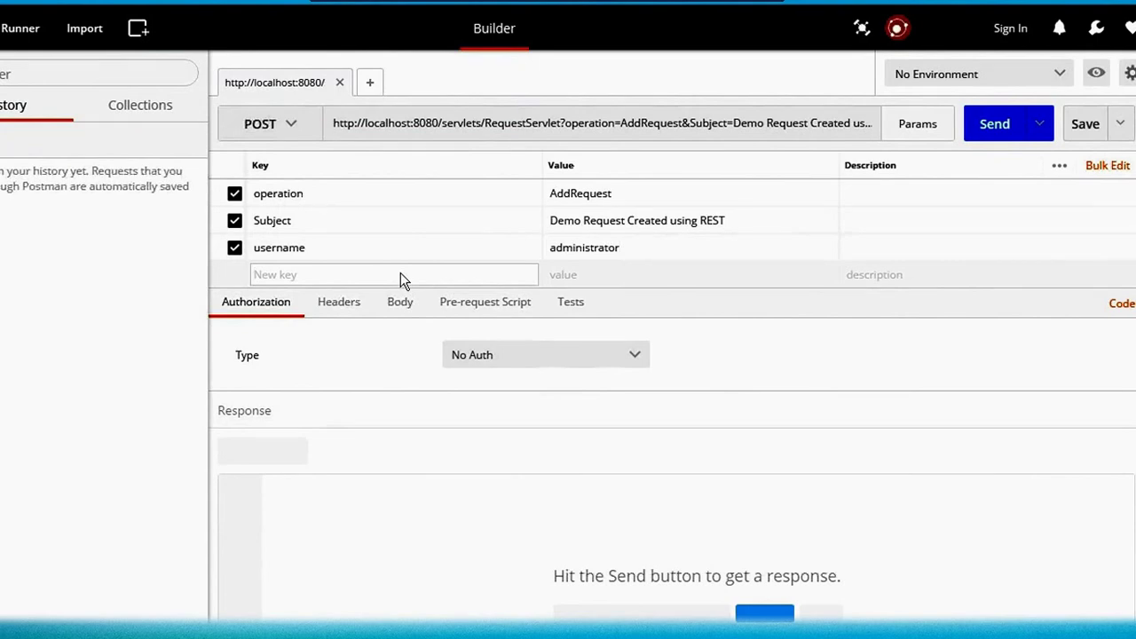
text(password)
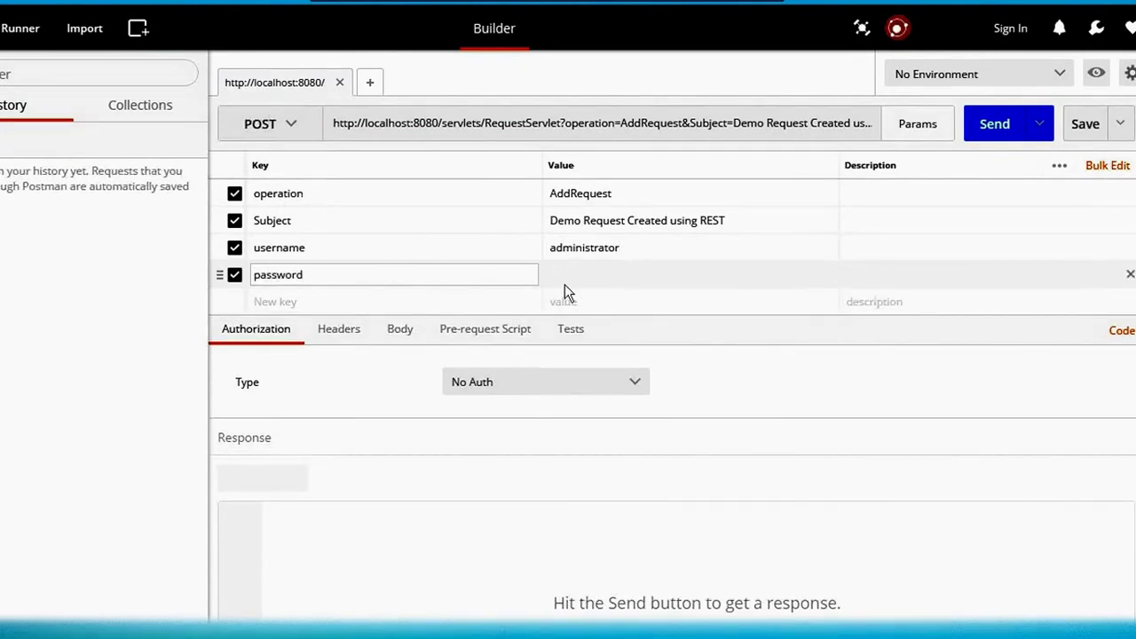
click(565, 284)
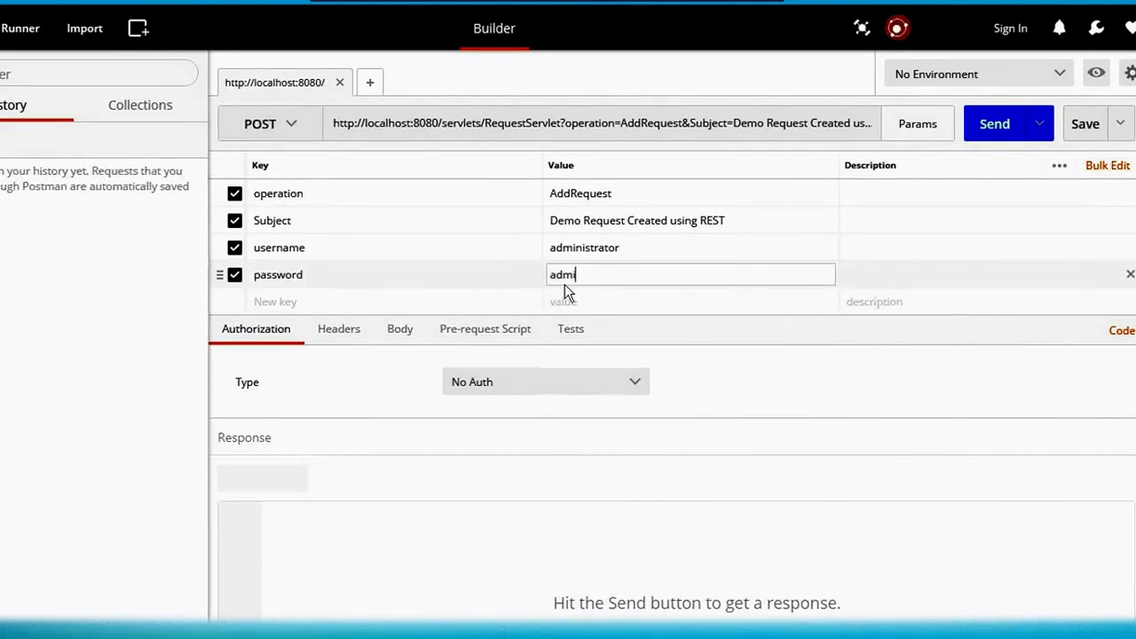
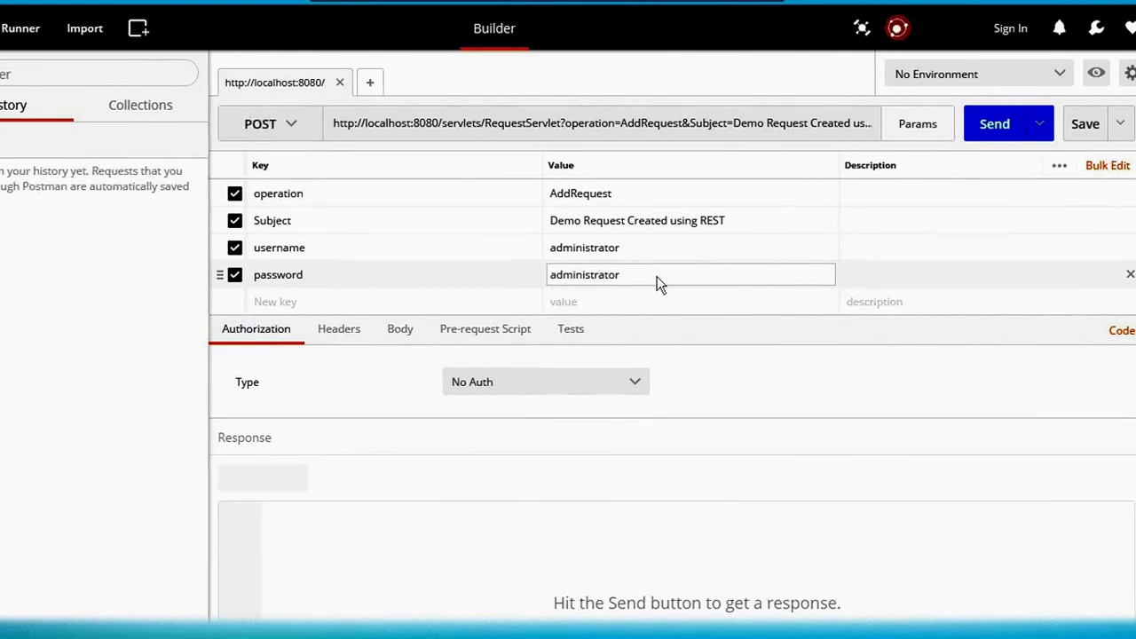
Send the AddRequest POST, receiving 200 OK with a request-created-successfully response
click(995, 127)
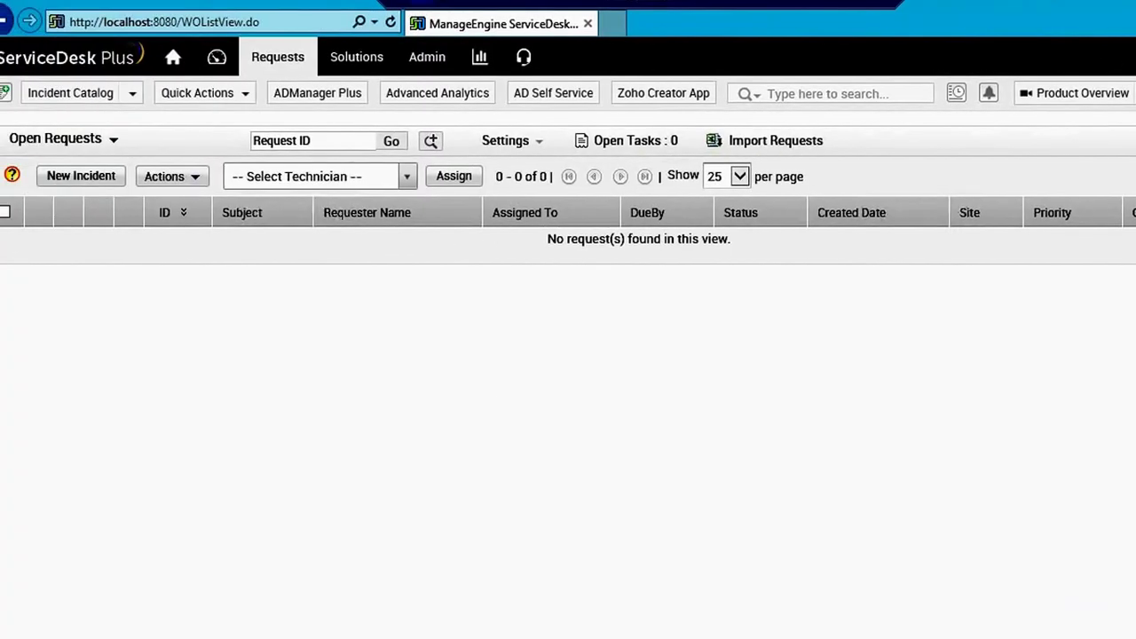
Reload Requests to show request 2, 'Demo Request Created using REST', Open and Unassigned
click(279, 63)
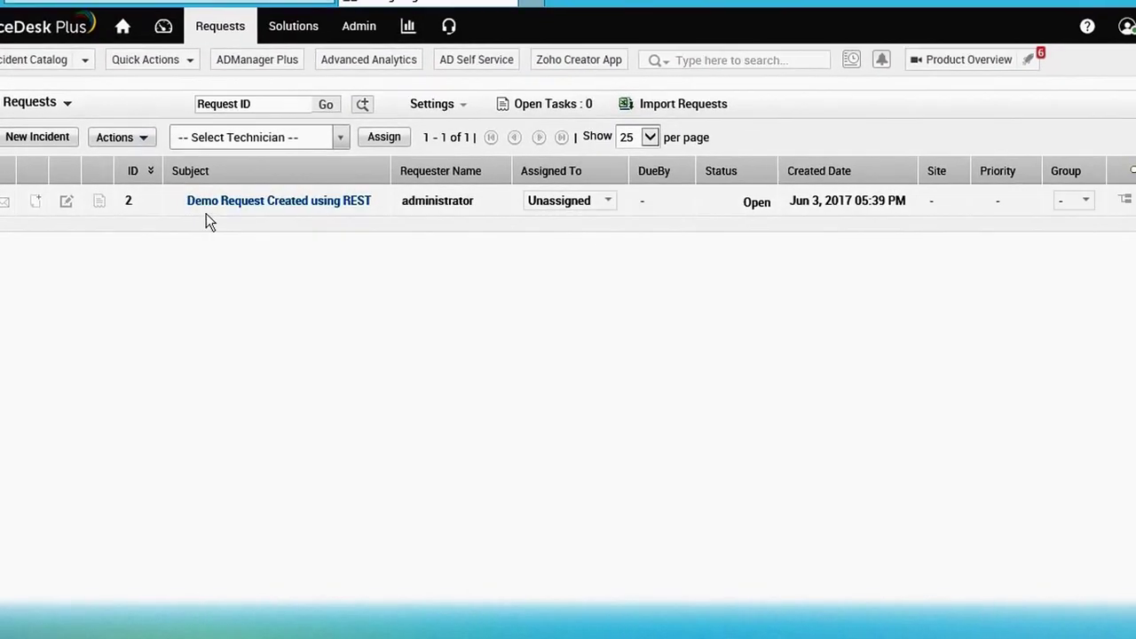
mouse_move(214, 215)
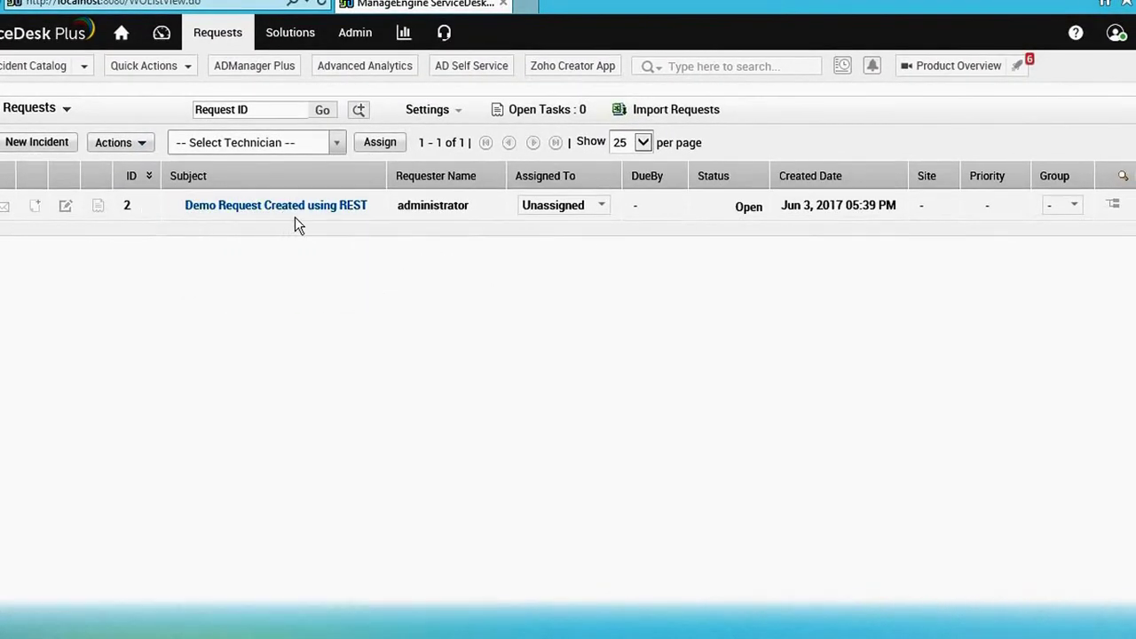
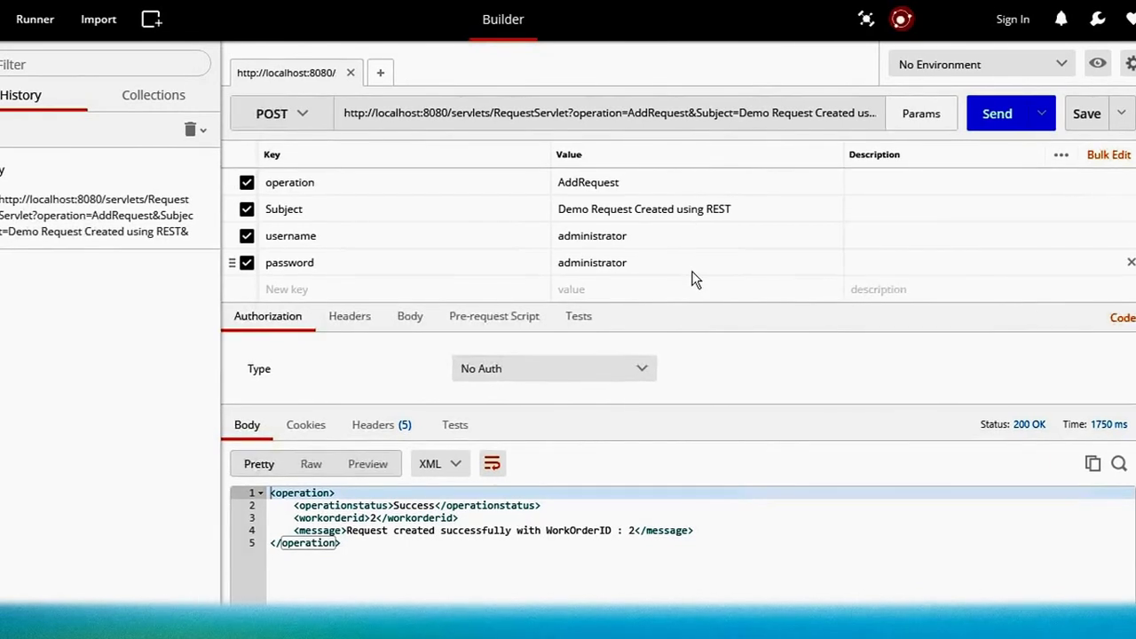
Open request 2's technician list in ServiceDesk Plus and close it without assigning anyone
click(655, 188)
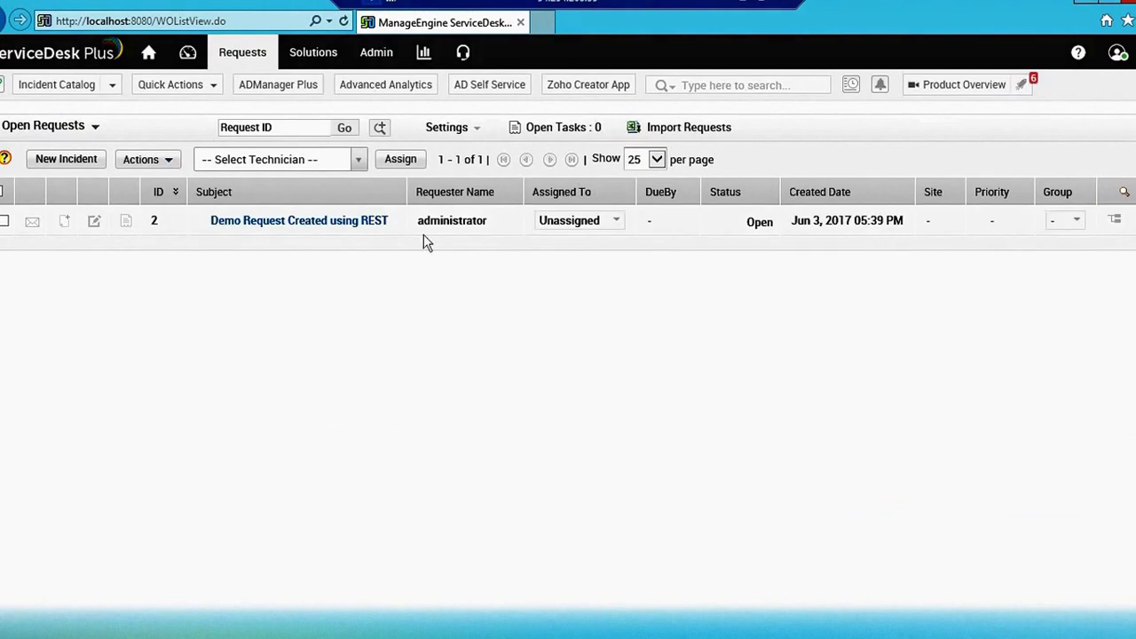
click(613, 224)
click(718, 369)
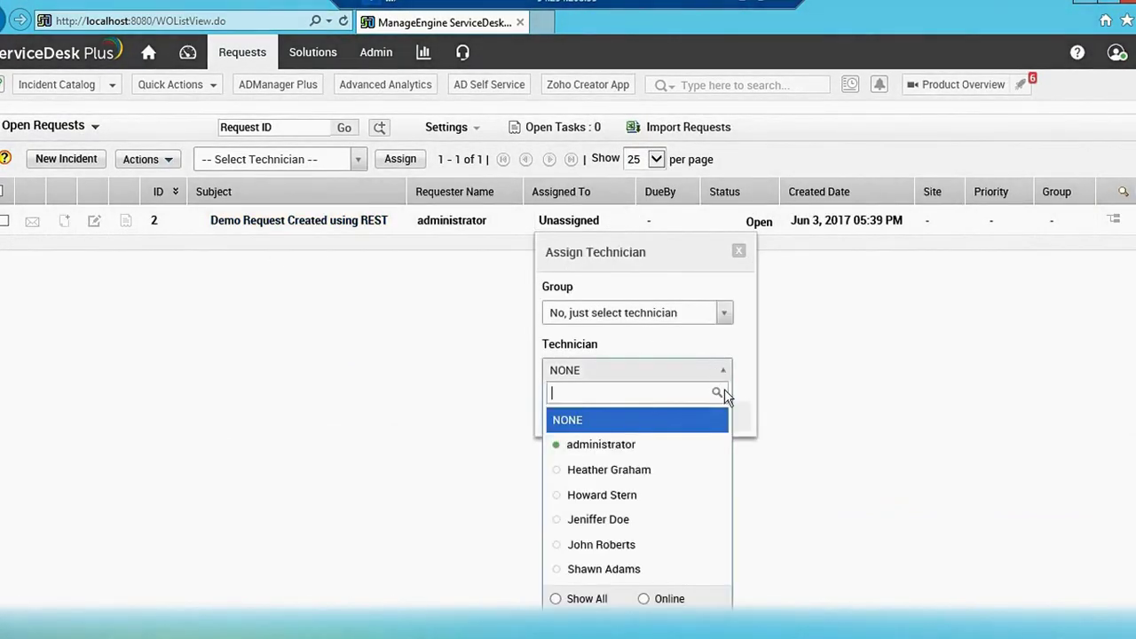
click(861, 400)
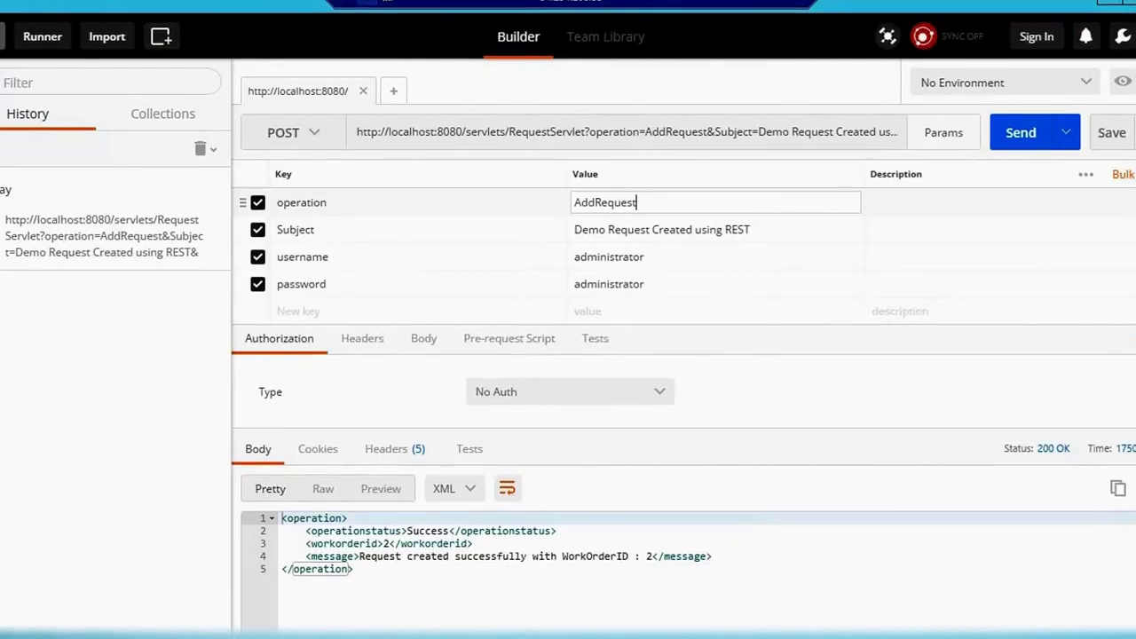
Change the operation to UpdateRequest, add a technician parameter, and send it, getting 'workOrderID cannot be empty'
key(BackSpace)
key(BackSpace)
key(BackSpace)
key(BackSpace)
key(BackSpace)
key(BackSpace)
key(BackSpace)
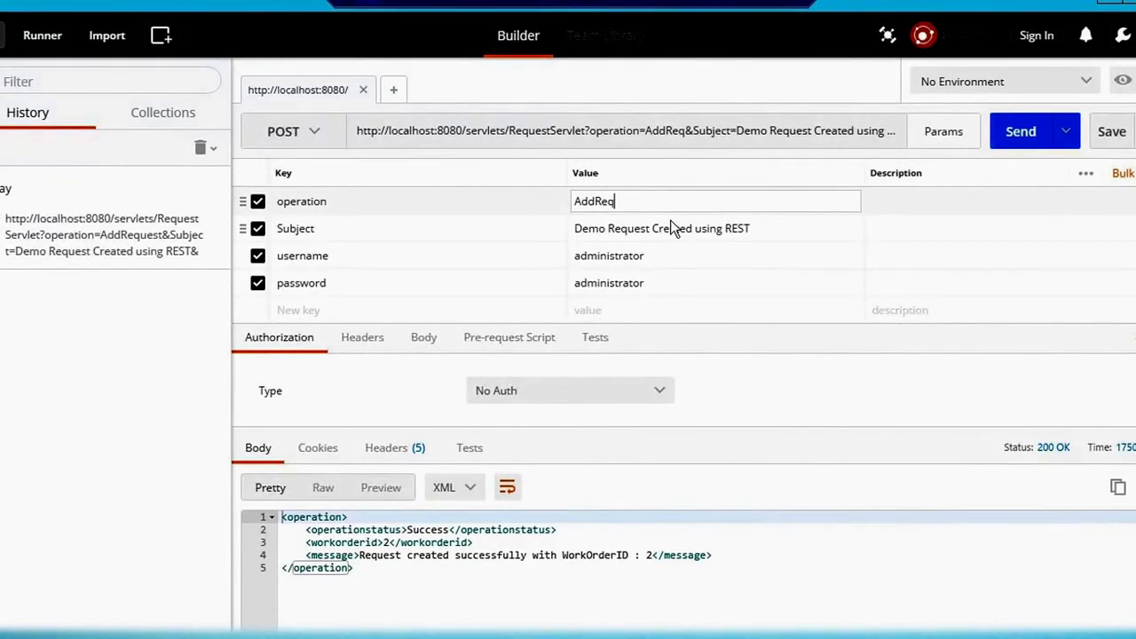
key(BackSpace)
key(BackSpace)
key(BackSpace)
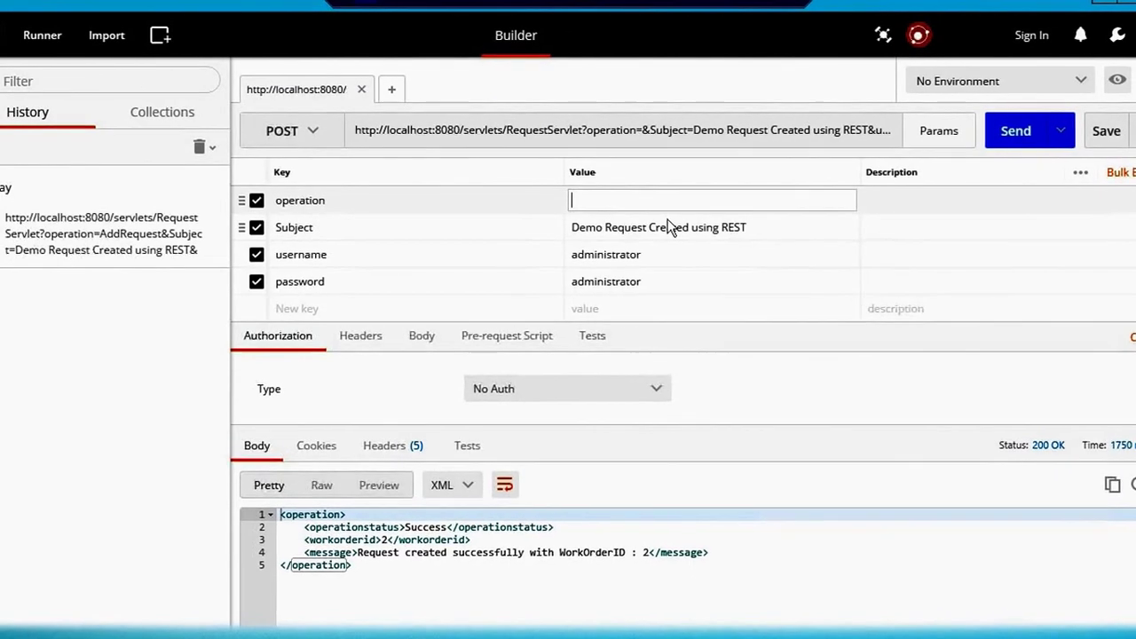
text(Update)
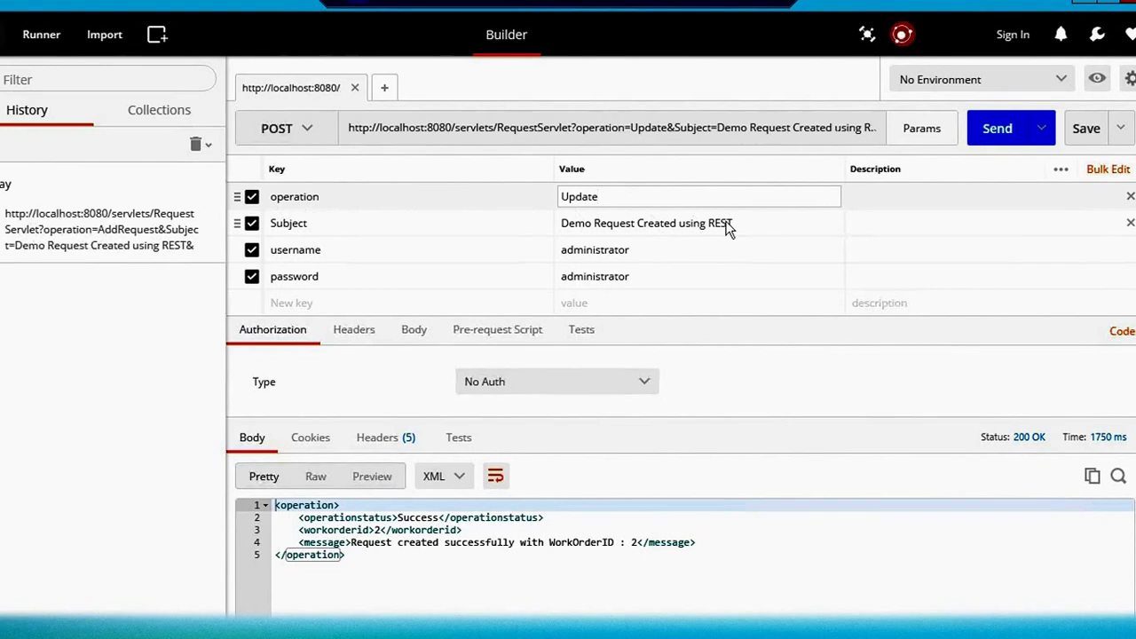
text(Request)
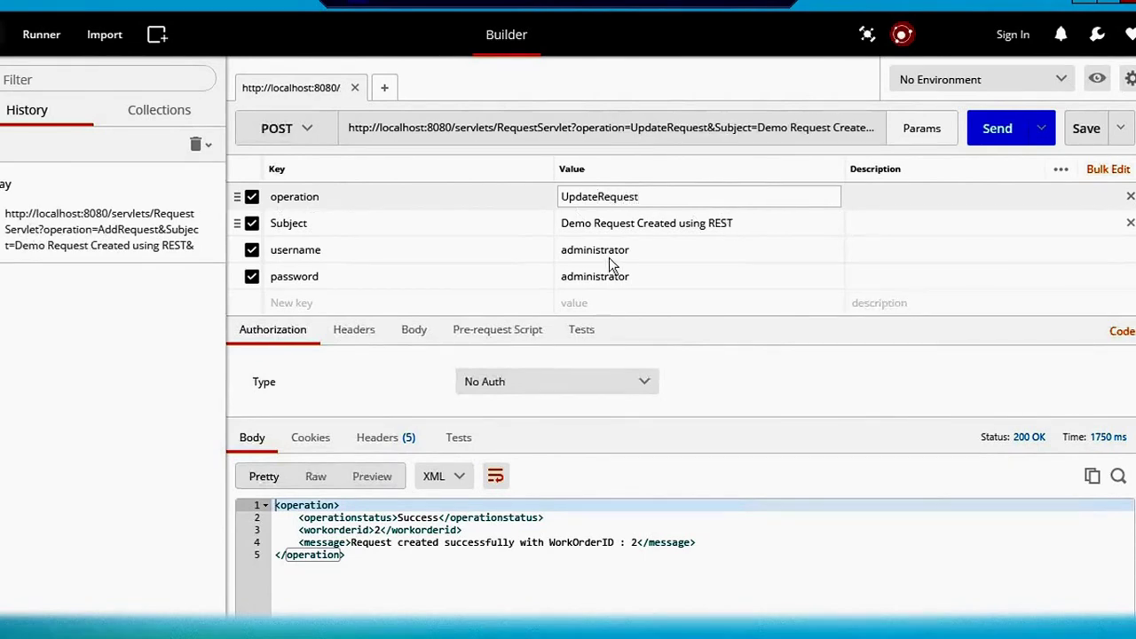
click(409, 305)
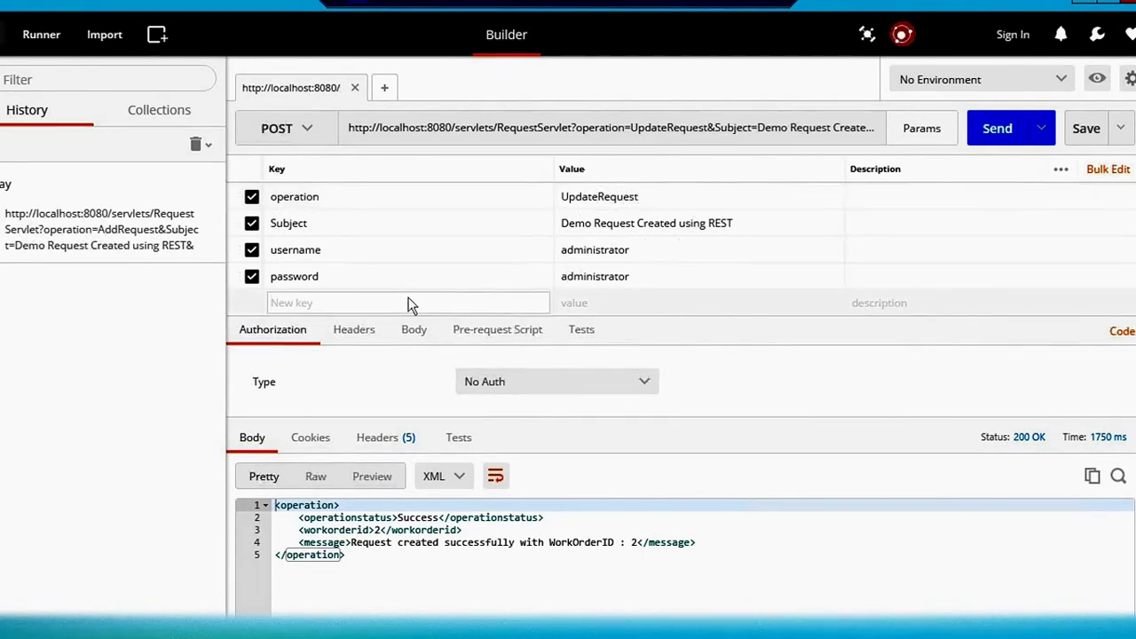
text(technician)
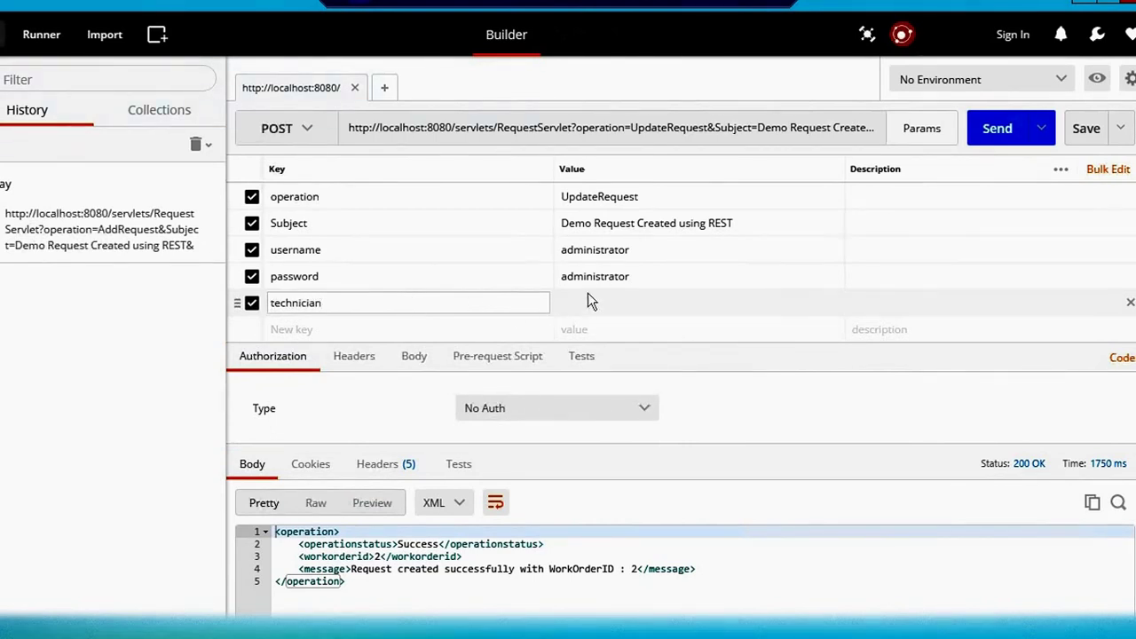
click(590, 303)
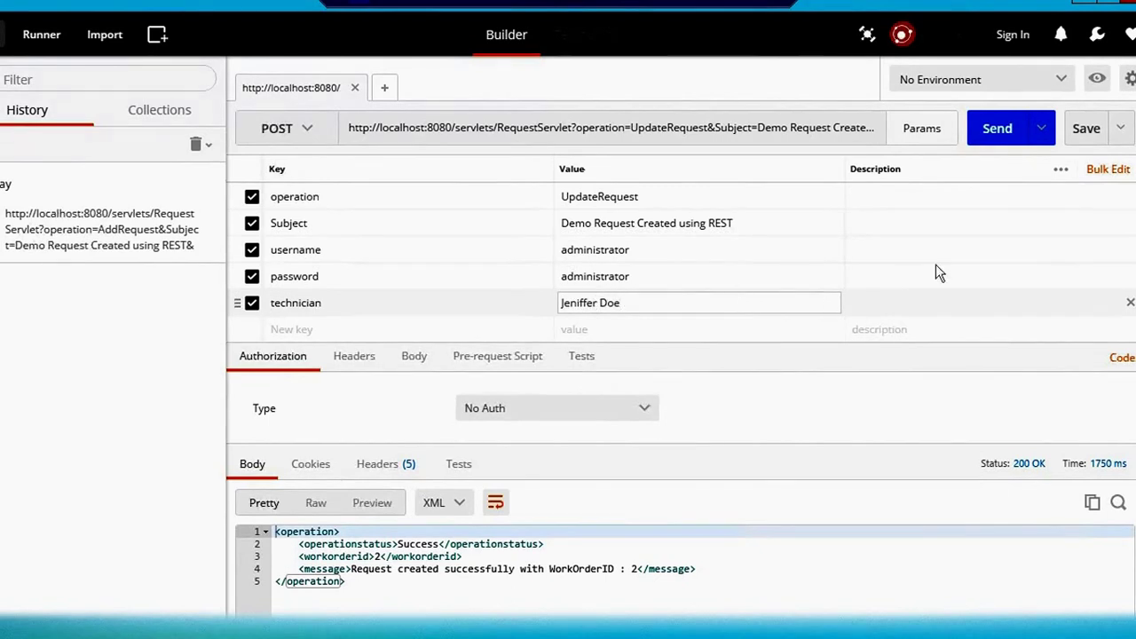
click(1012, 128)
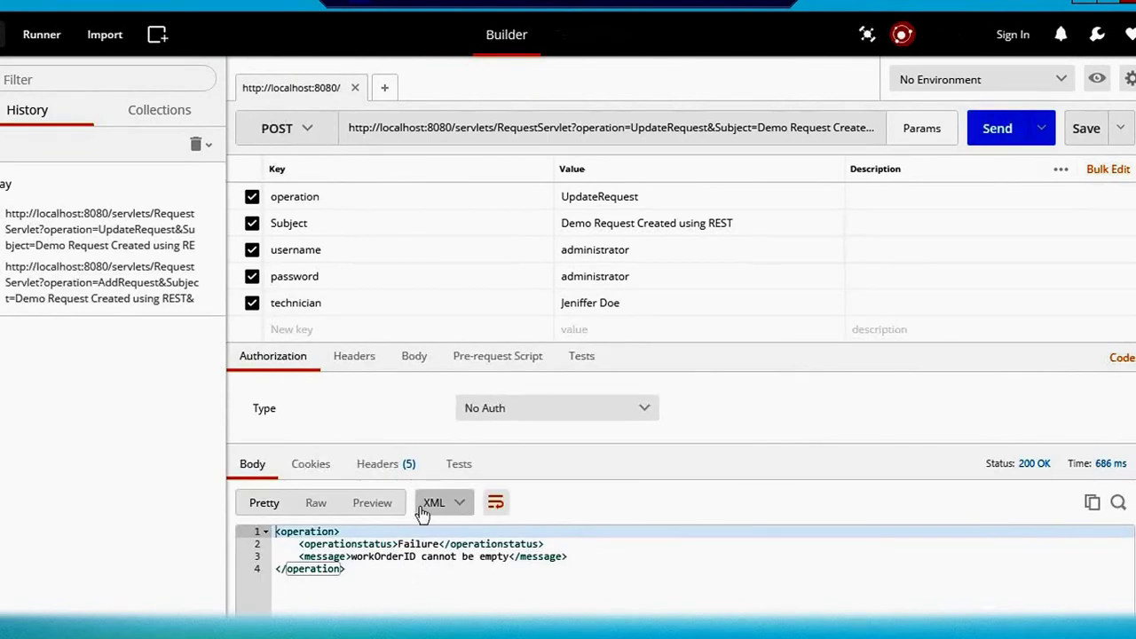
click(339, 330)
Add parameter workOrderID with value 2 and resend the UpdateRequest call
text(work)
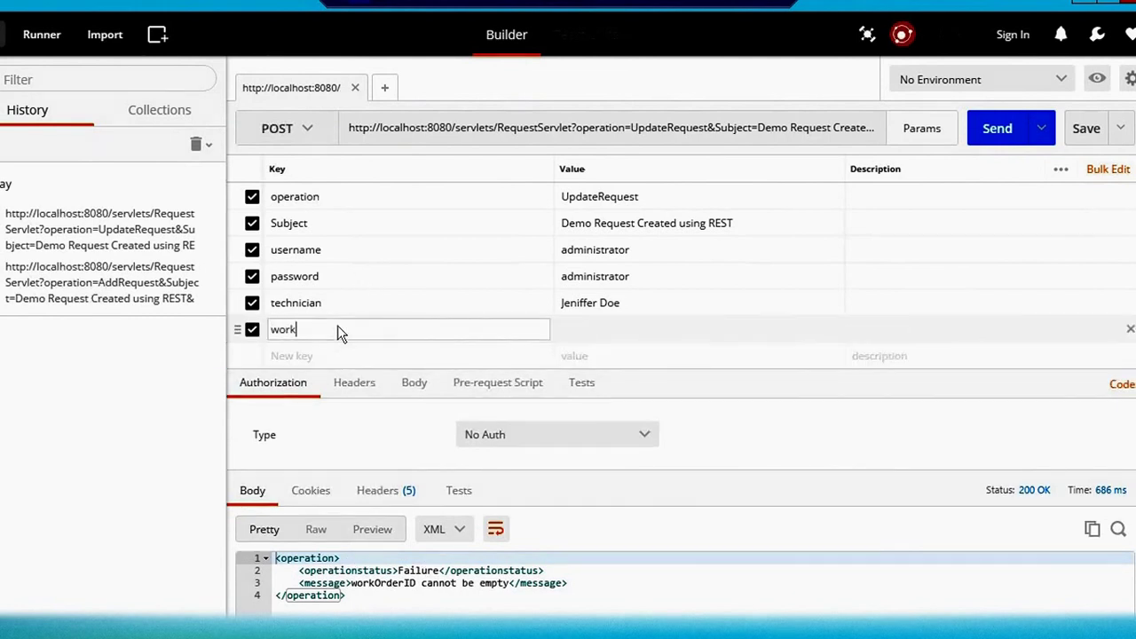
text(O)
key(BackSpace)
text(OrderID)
click(592, 332)
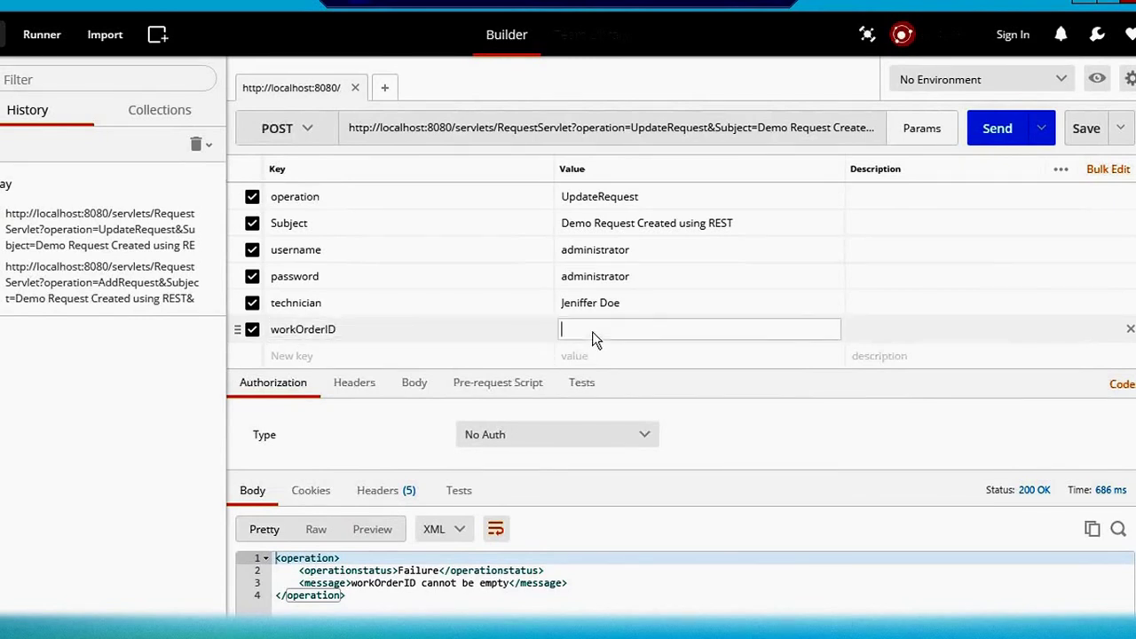
text(2)
click(996, 133)
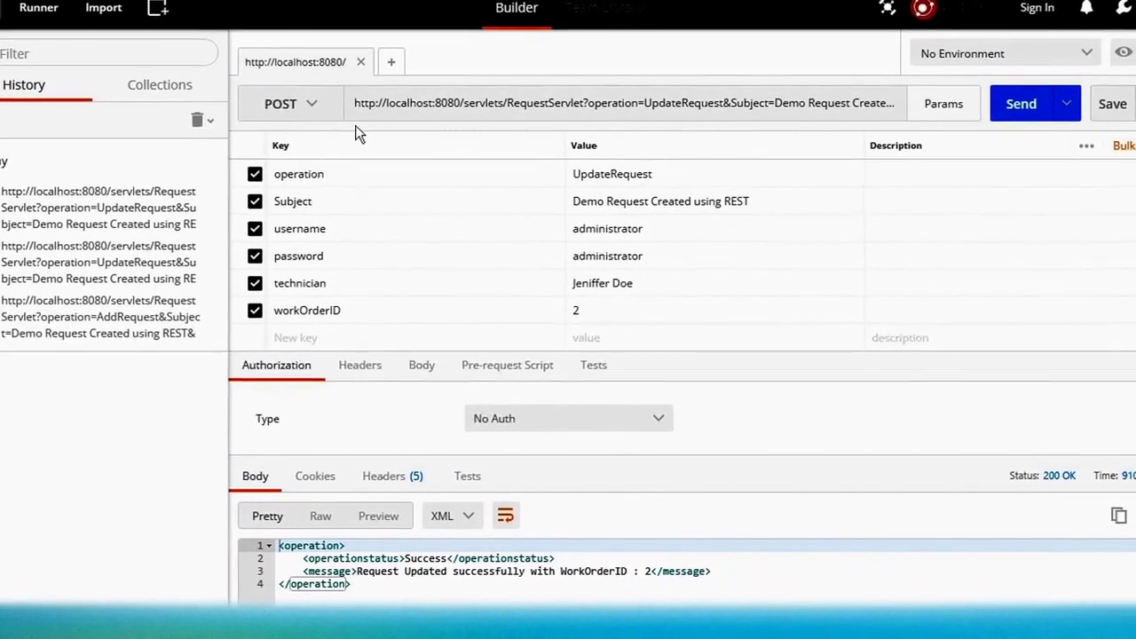
Switch the request method to GET and remove the Subject and technician parameters
click(297, 113)
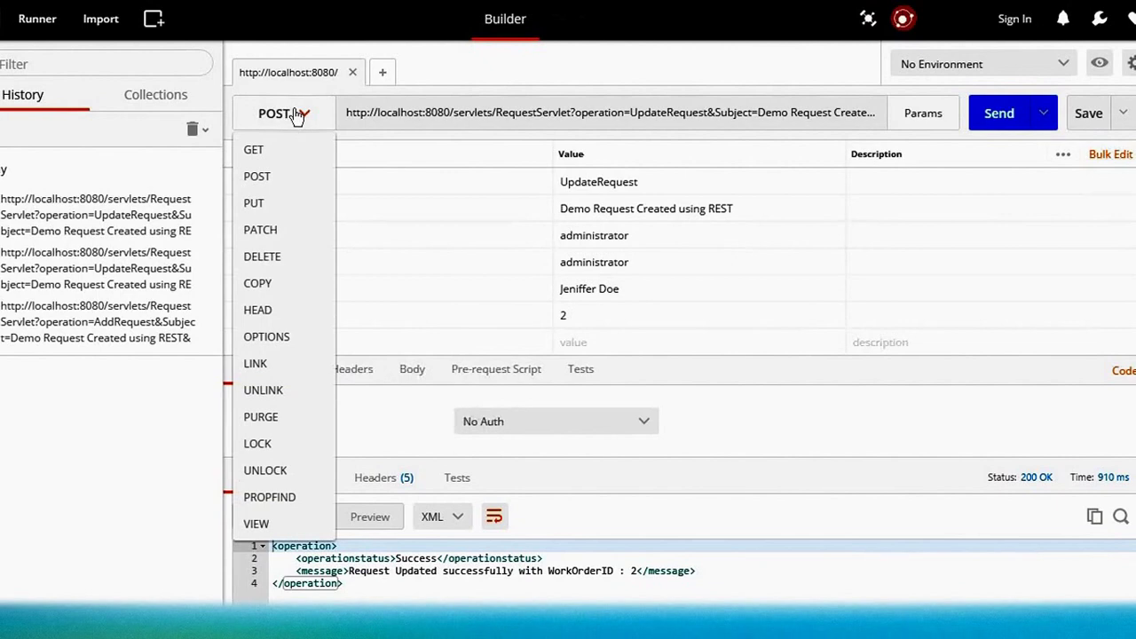
click(283, 149)
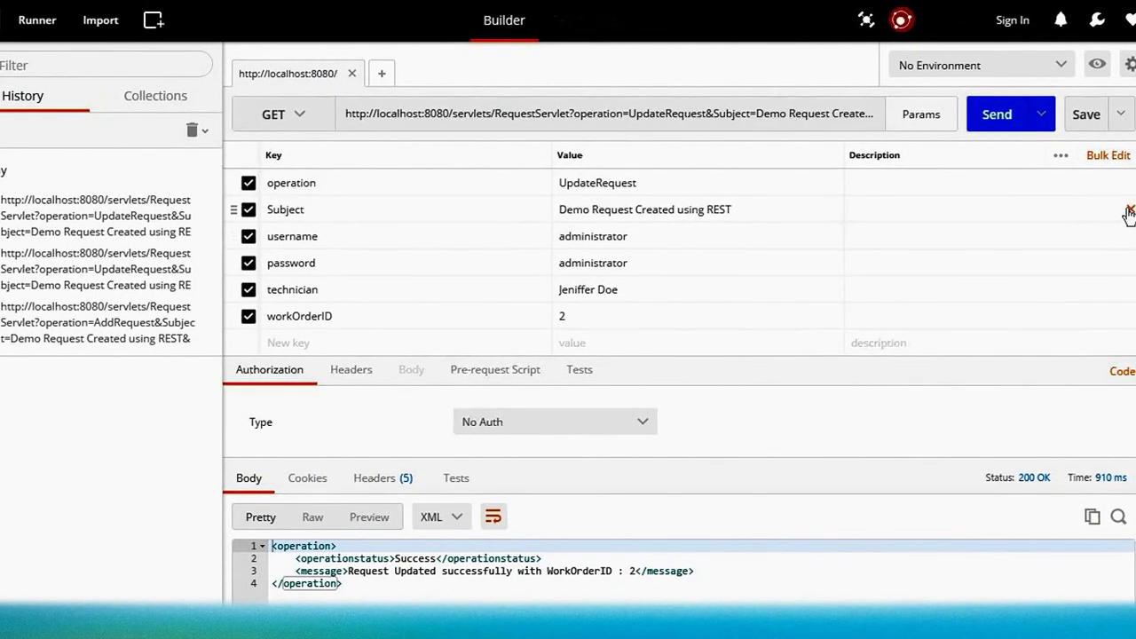
click(1129, 210)
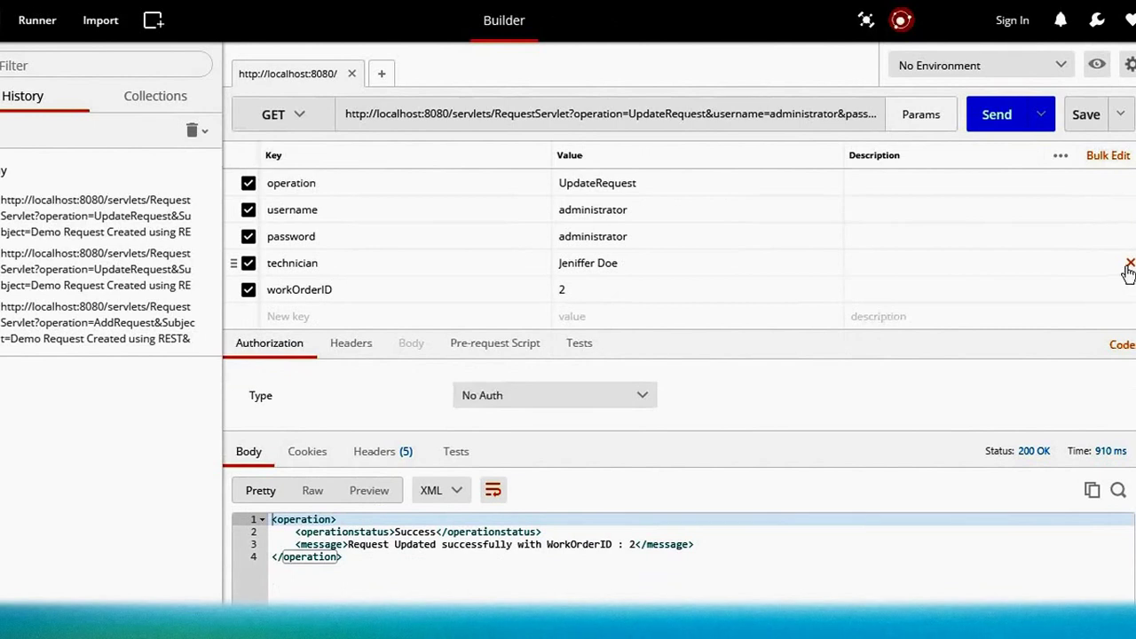
click(1129, 264)
Replace the operation with GetRequestDetails and send it to fetch work order 2's details
double_click(626, 183)
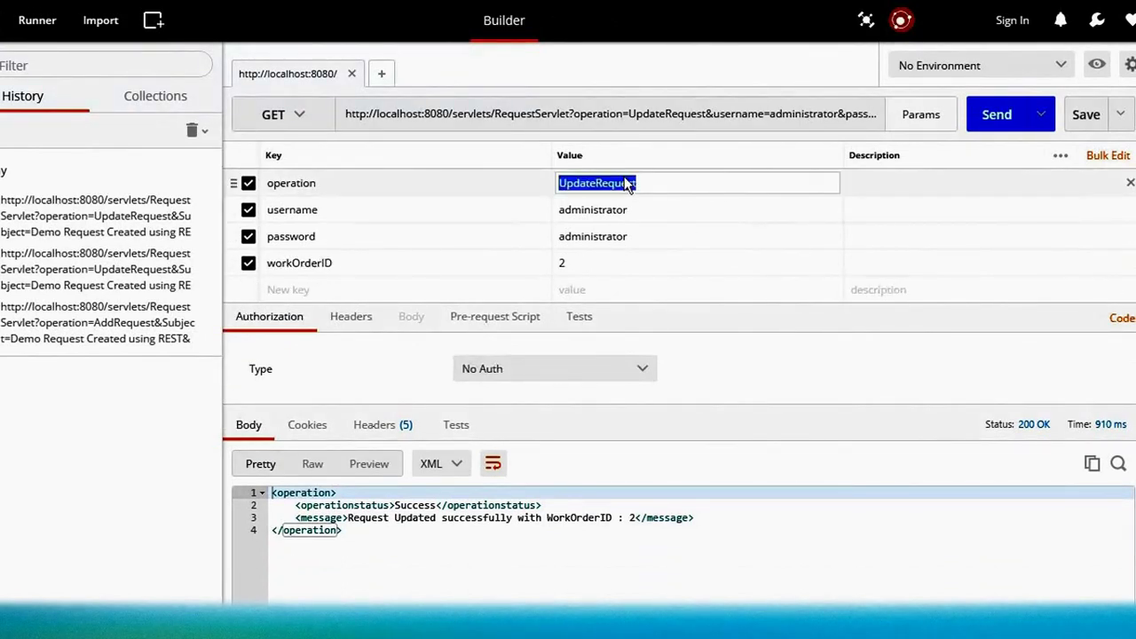
text(Get)
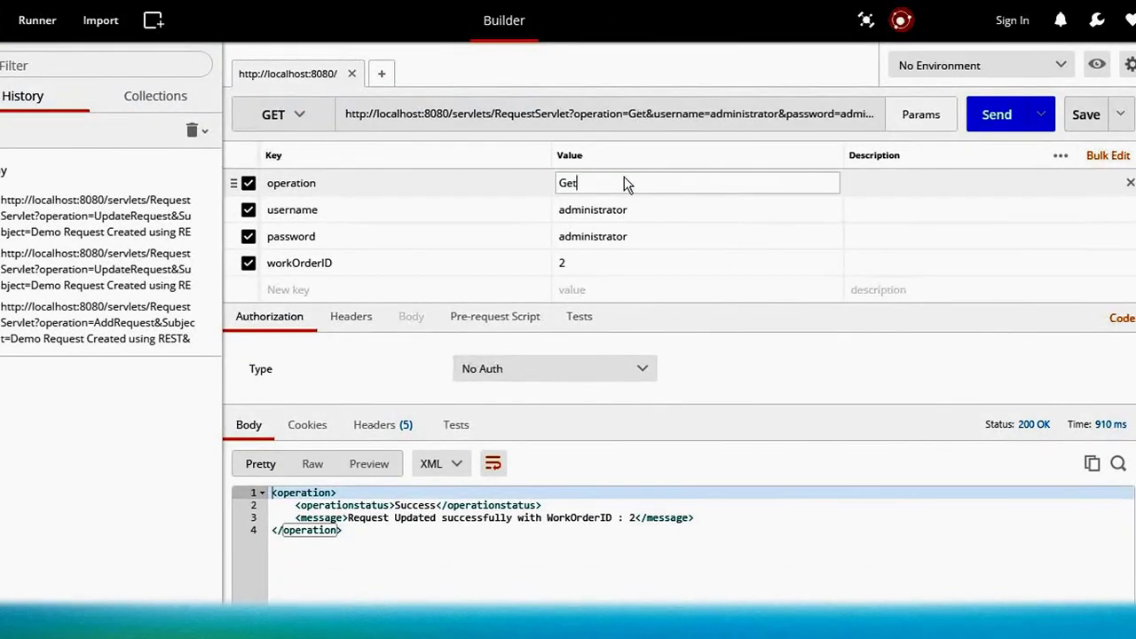
text(Request)
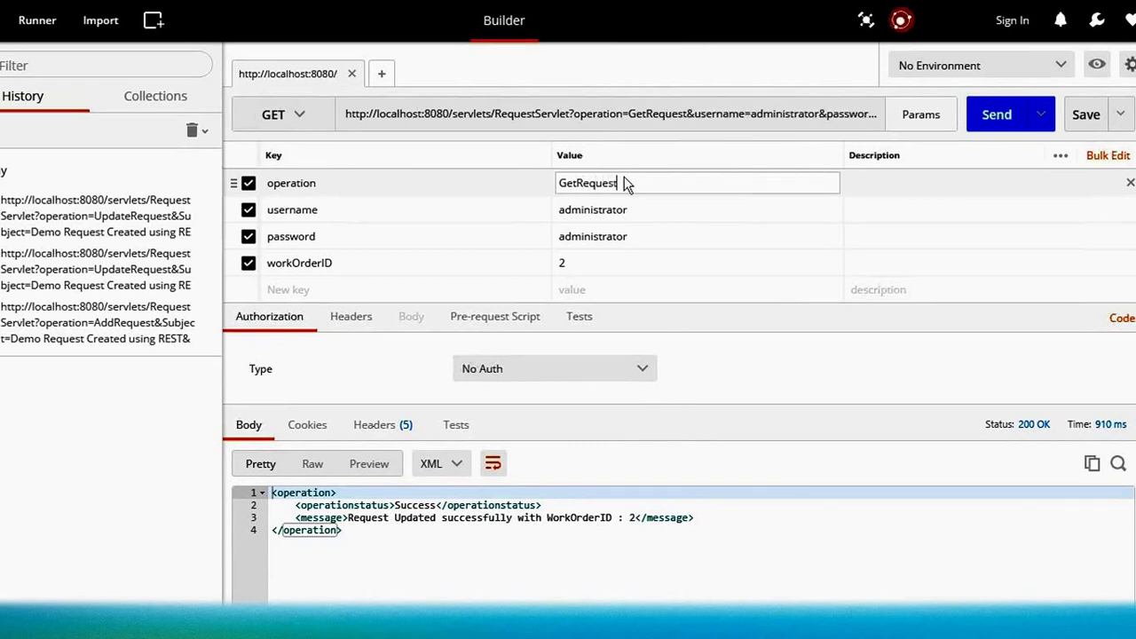
text(Details)
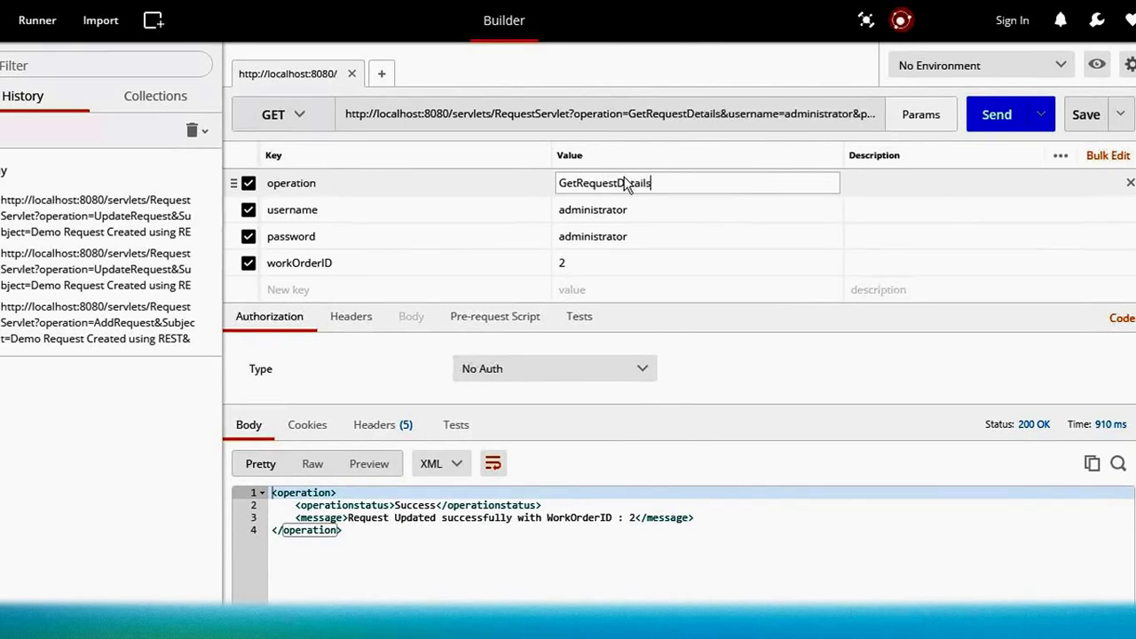
click(996, 117)
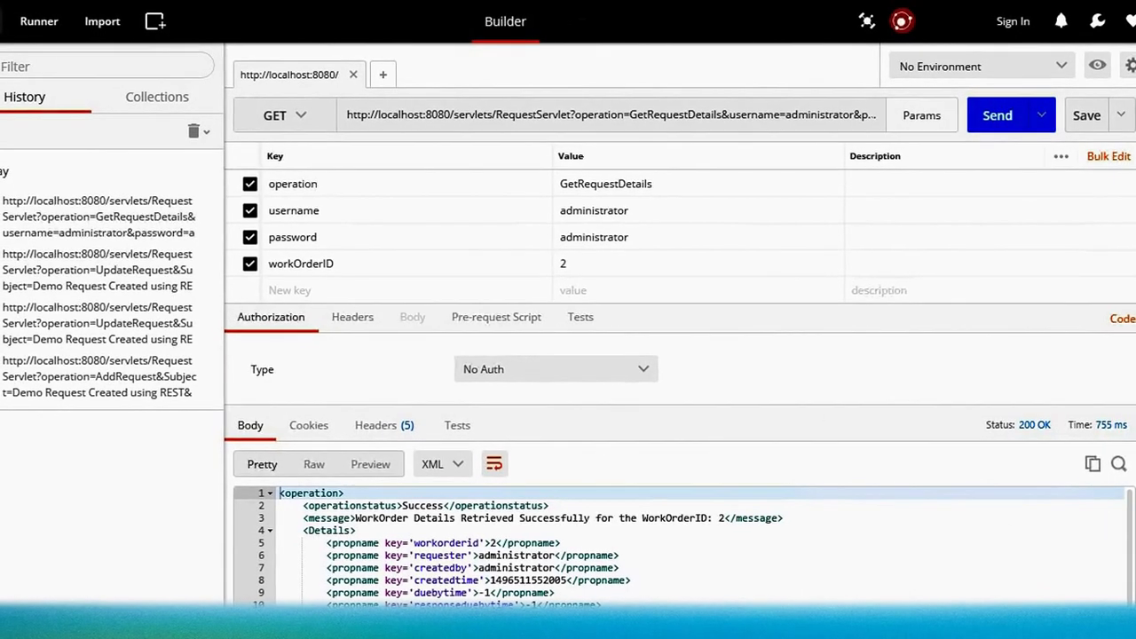
scroll(568, 355, down, 2)
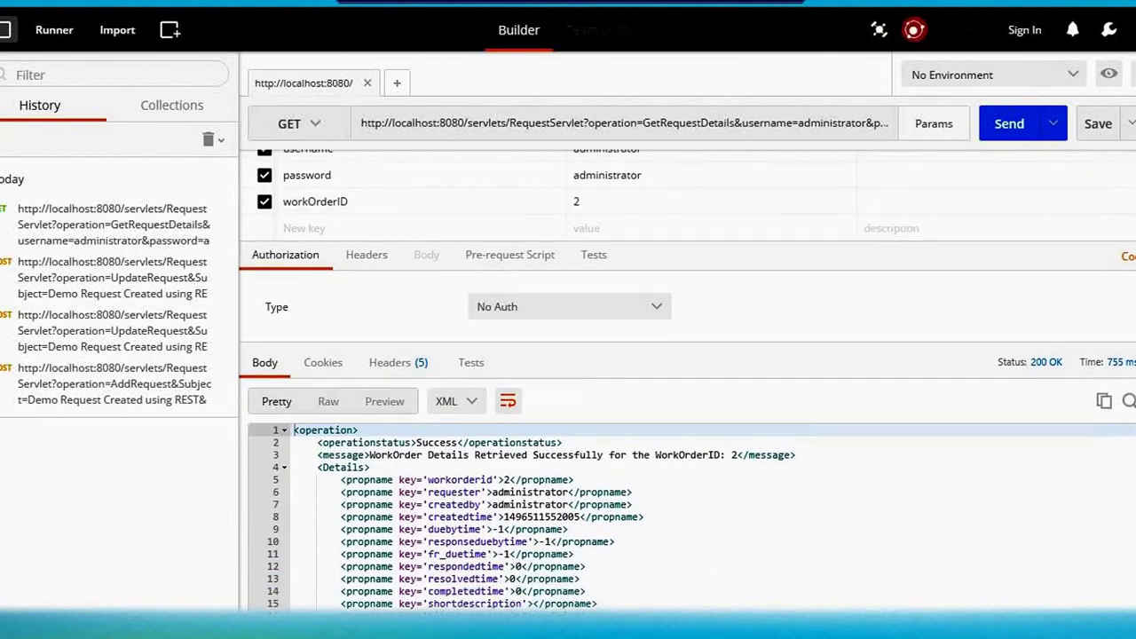
scroll(472, 515, down, 3)
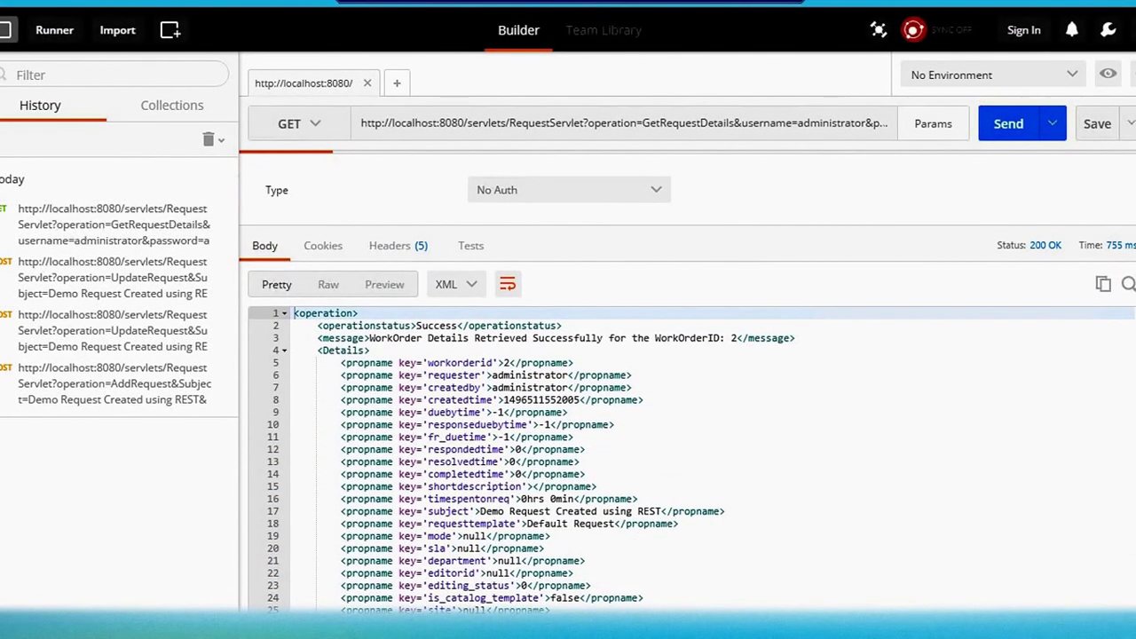
scroll(688, 444, down, 2)
scroll(688, 400, down, 1)
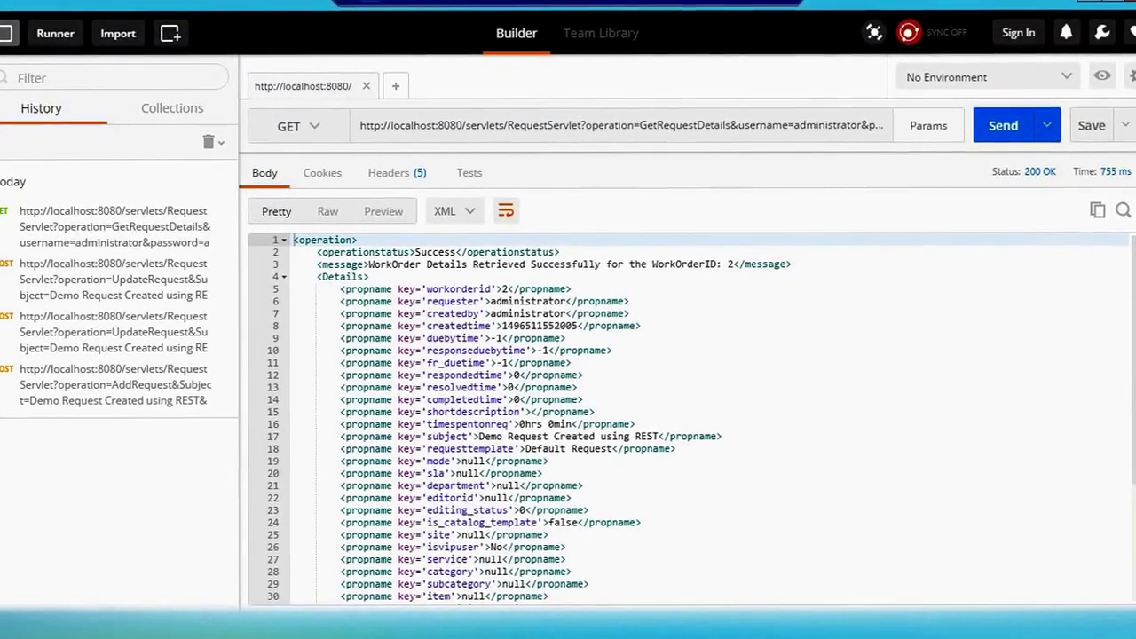
Switch the request method back to POST
click(929, 129)
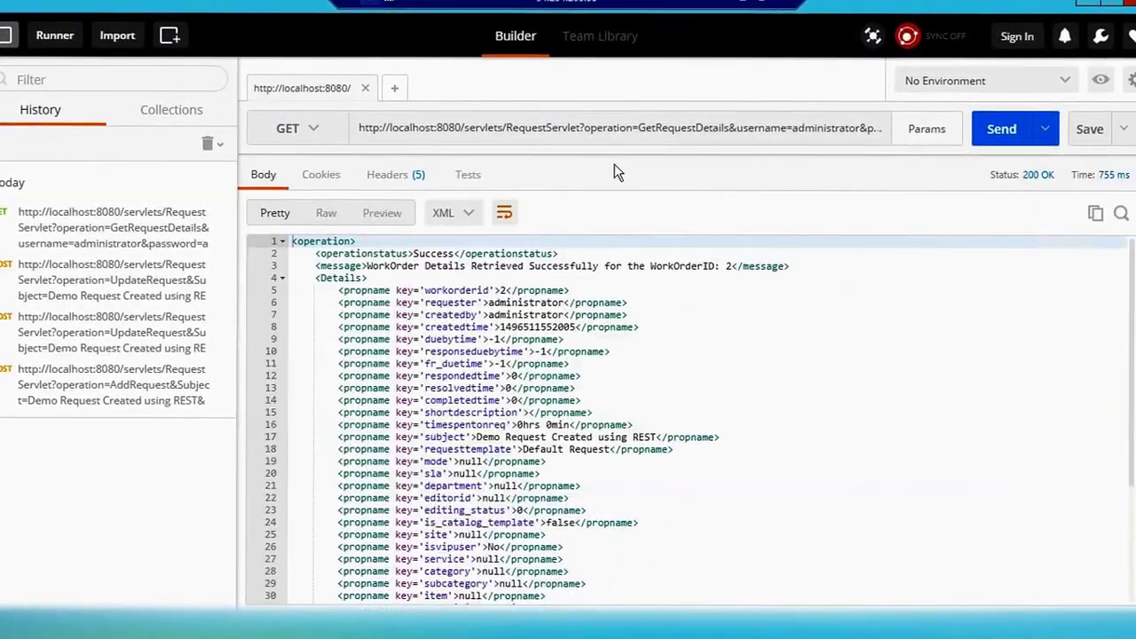
click(311, 139)
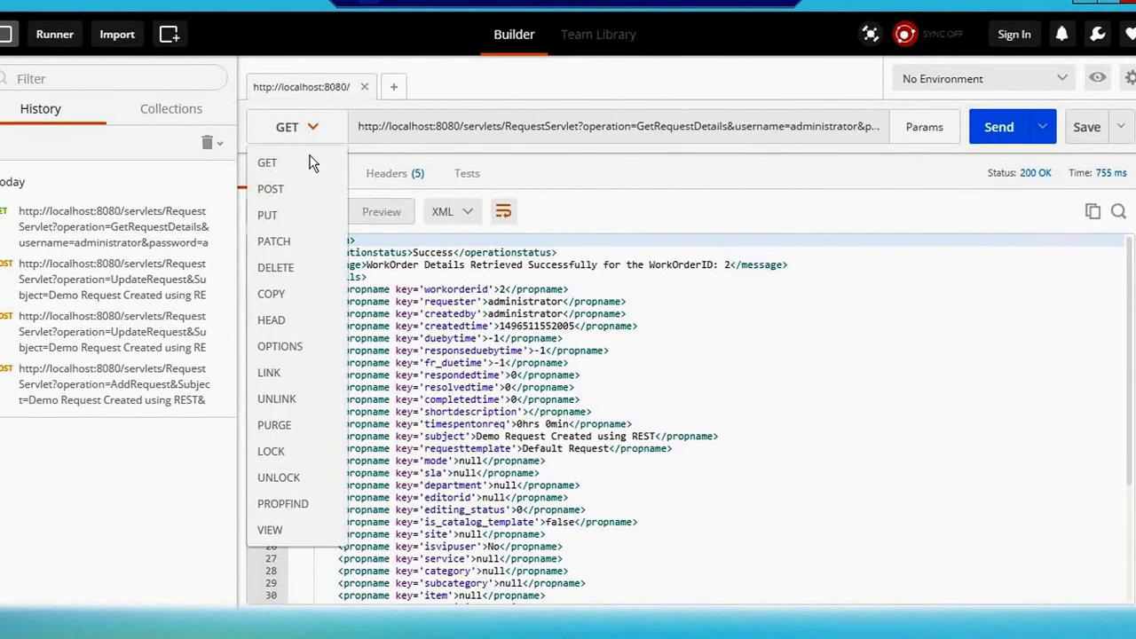
click(307, 185)
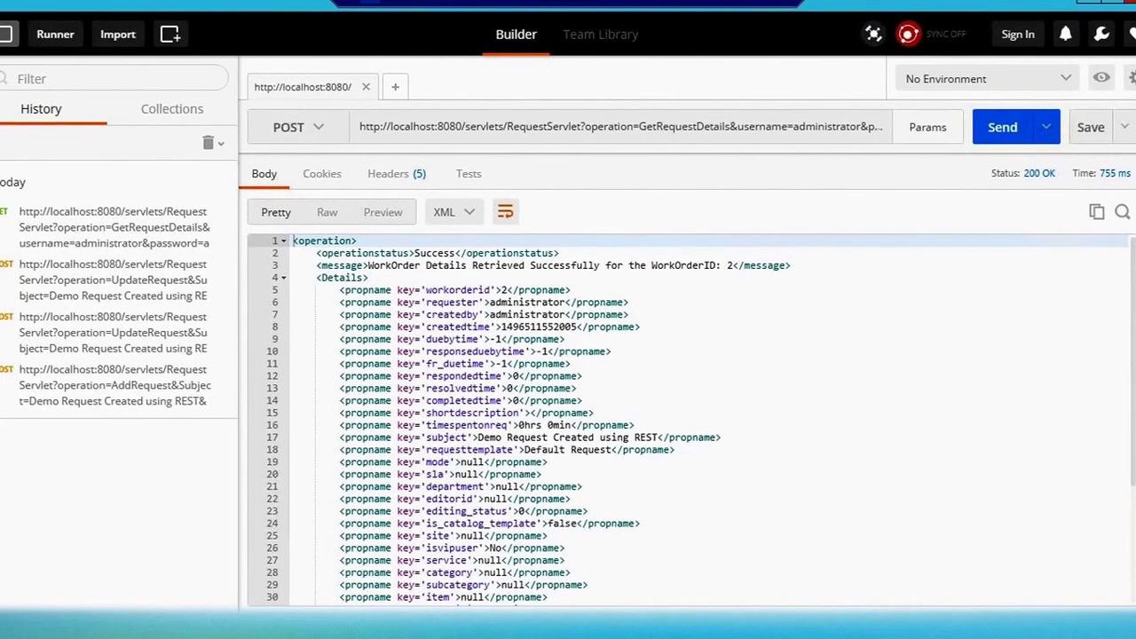
Send a DeleteRequest for work order 2, then reload ServiceDesk Plus to confirm no requests remain
click(941, 127)
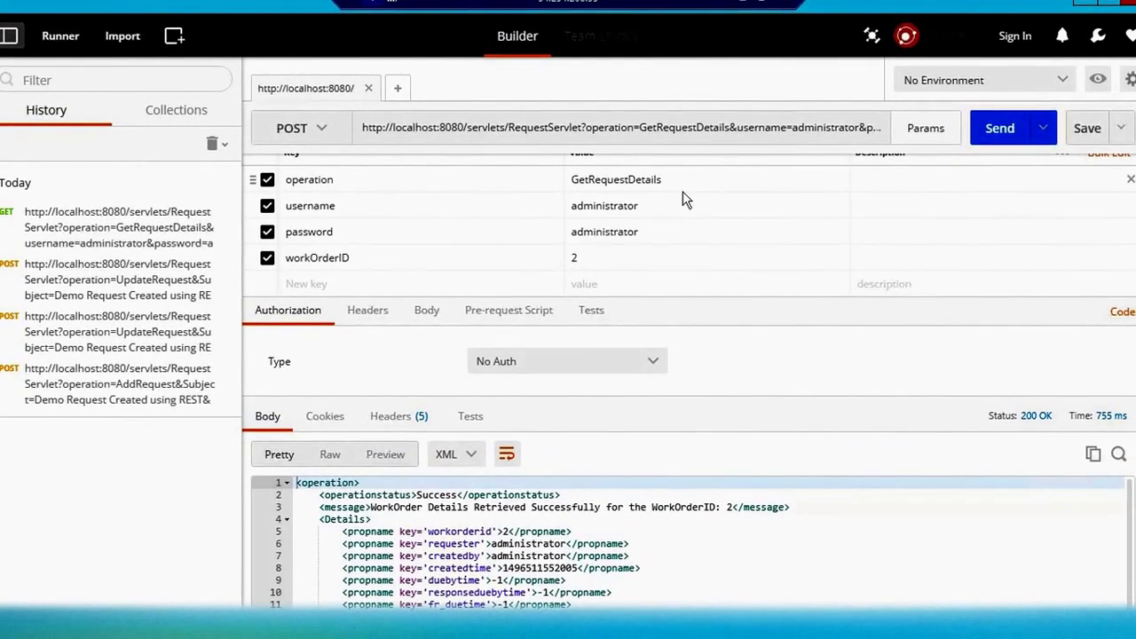
click(683, 190)
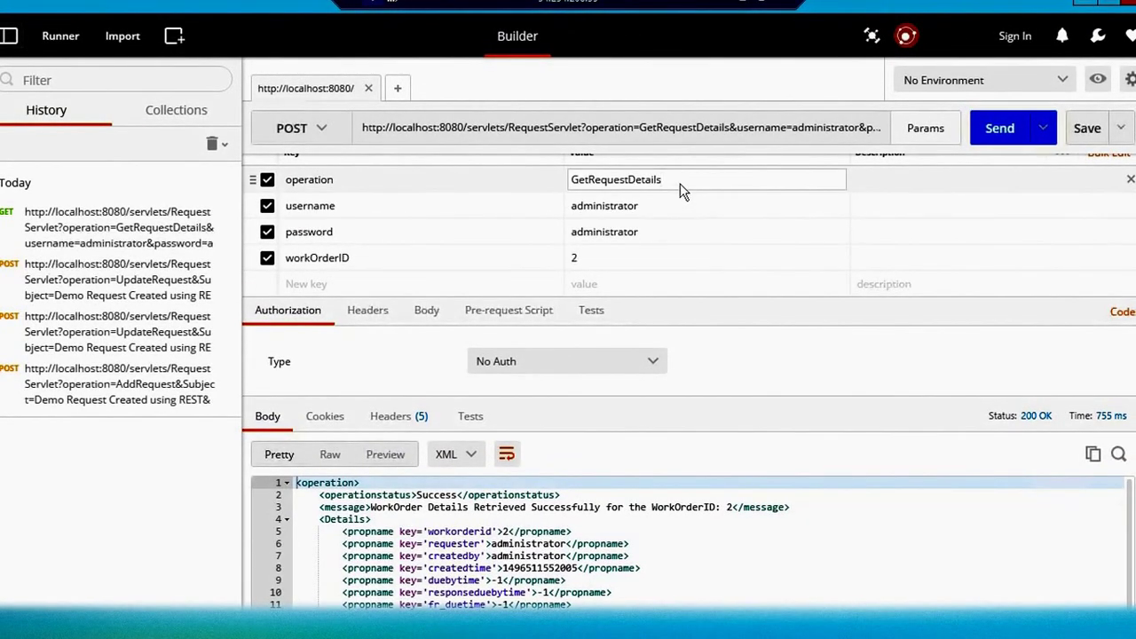
key(BackSpace)
key(BackSpace)
key(BackSpace)
key(BackSpace)
key(BackSpace)
key(BackSpace)
key(BackSpace)
key(BackSpace)
key(BackSpace)
key(BackSpace)
key(BackSpace)
key(BackSpace)
key(BackSpace)
key(BackSpace)
key(BackSpace)
key(BackSpace)
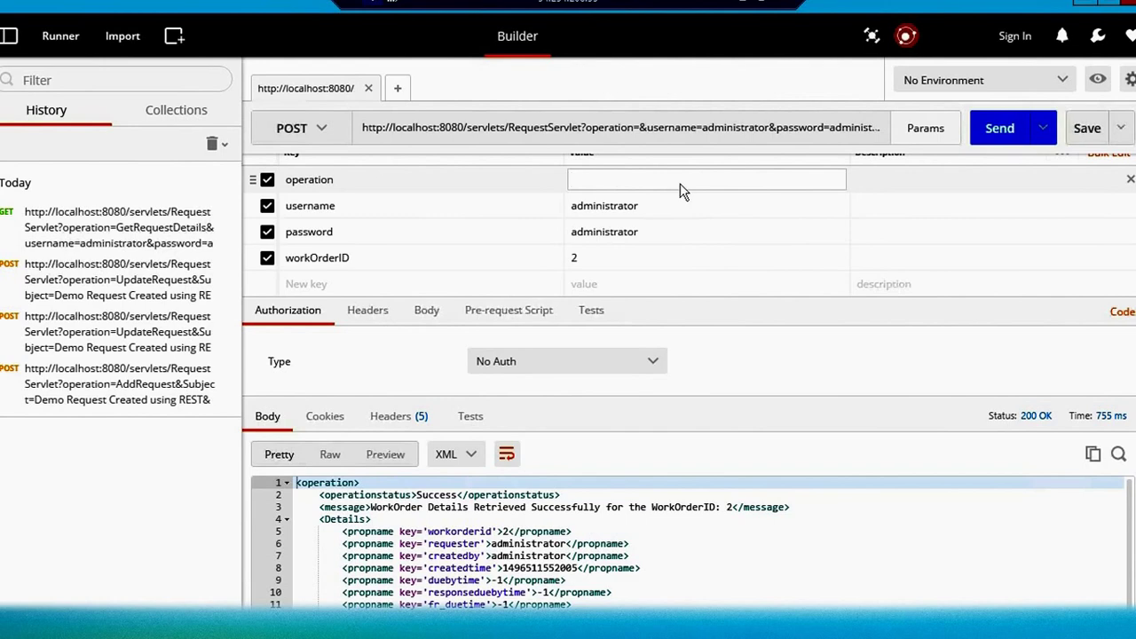
text(DeleteRequest)
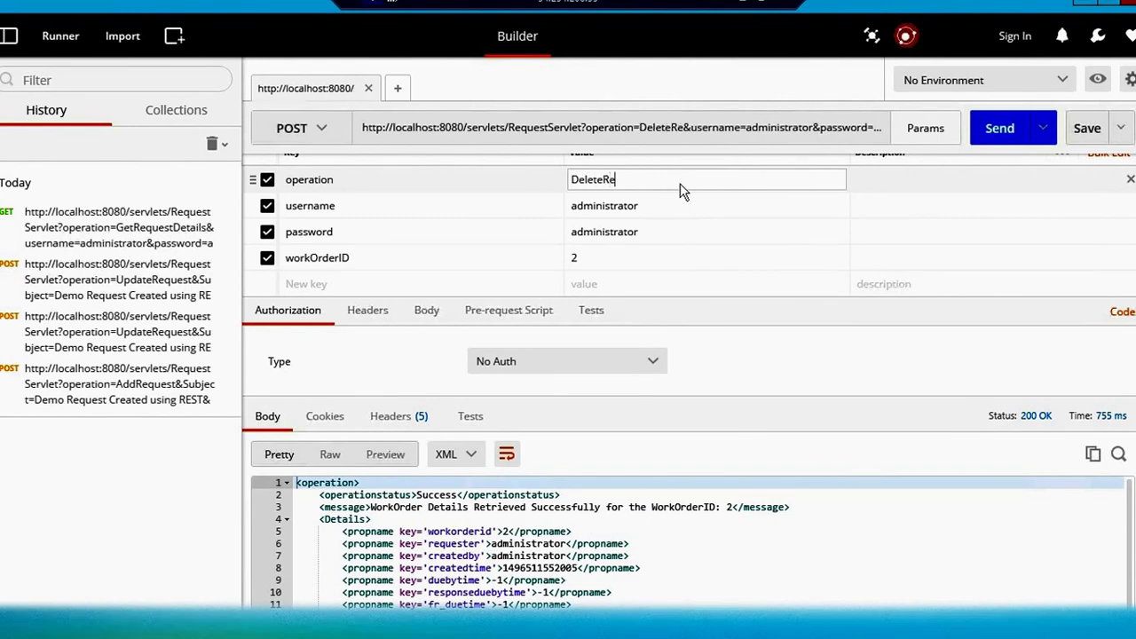
click(986, 126)
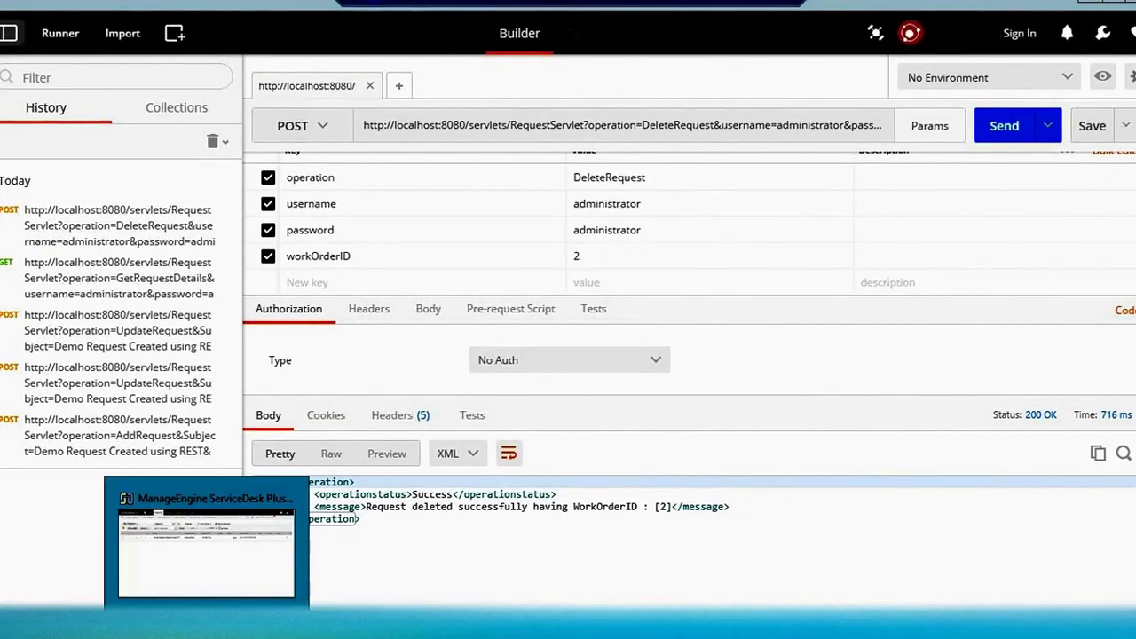
click(206, 533)
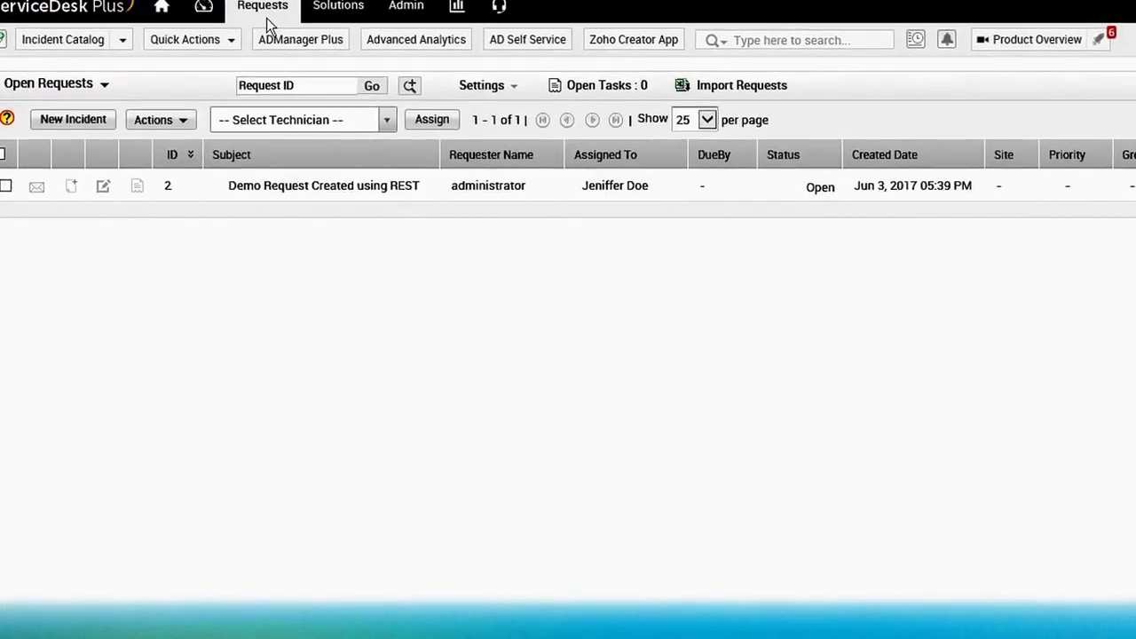
click(271, 21)
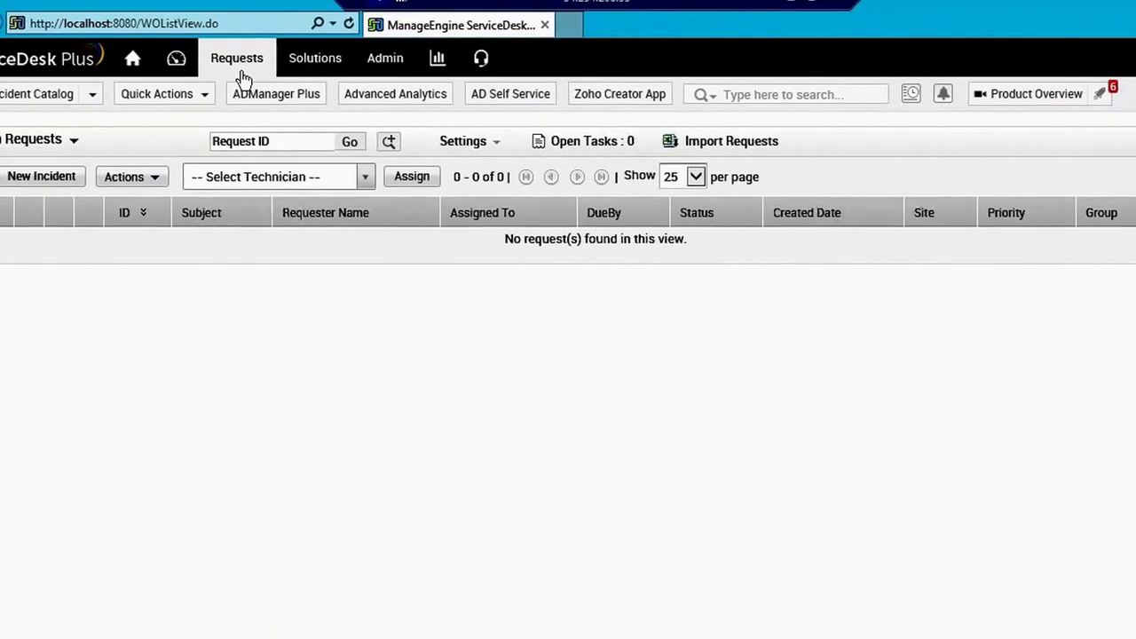